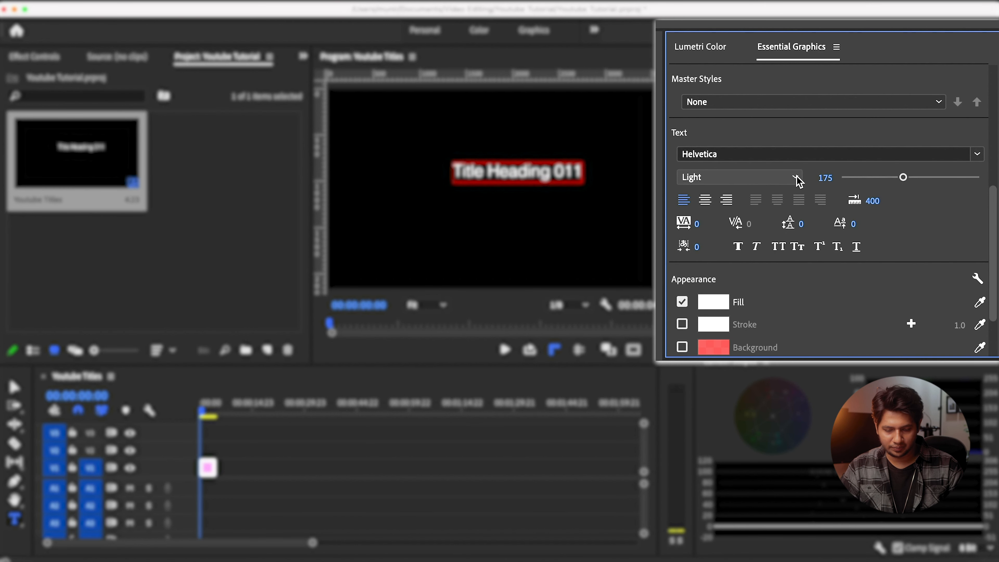
# Set the title text's font style to Bold Oblique and enable its red background
pyautogui.click(795, 177)
pyautogui.click(753, 268)
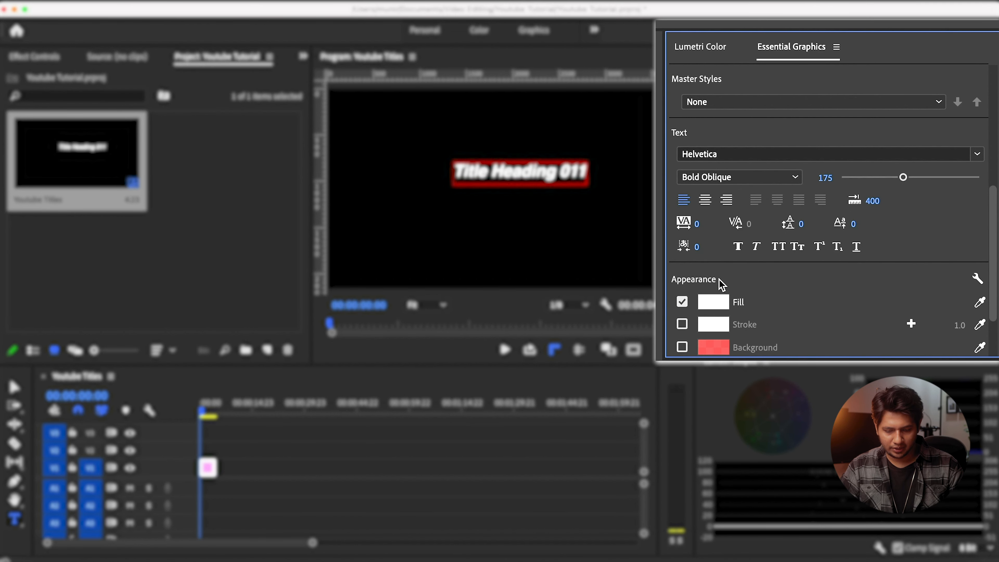
pyautogui.click(683, 348)
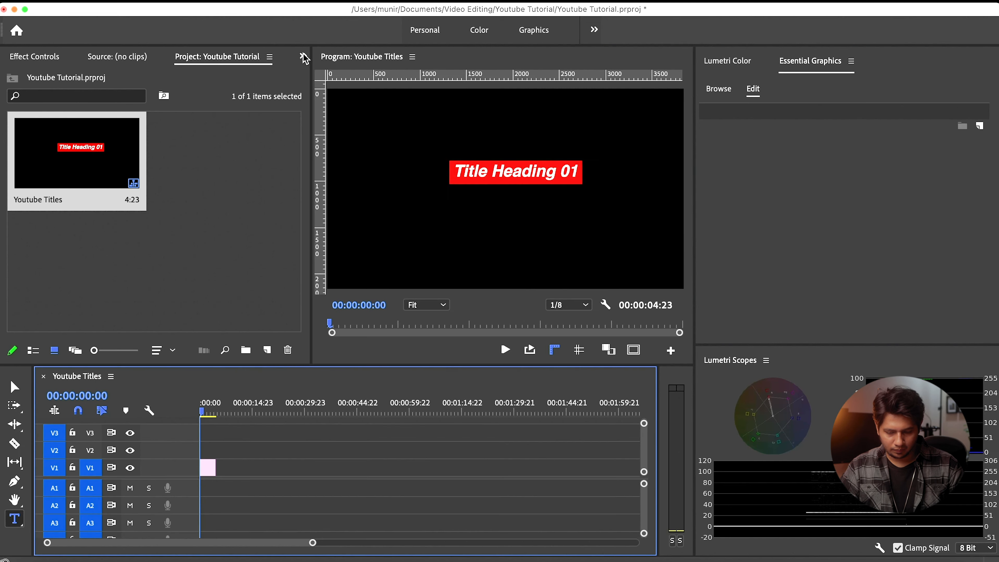
# Turn on Scale keyframing in the title text's Transform properties and set Scale to 0 at the clip's first frame
pyautogui.click(303, 57)
pyautogui.click(322, 119)
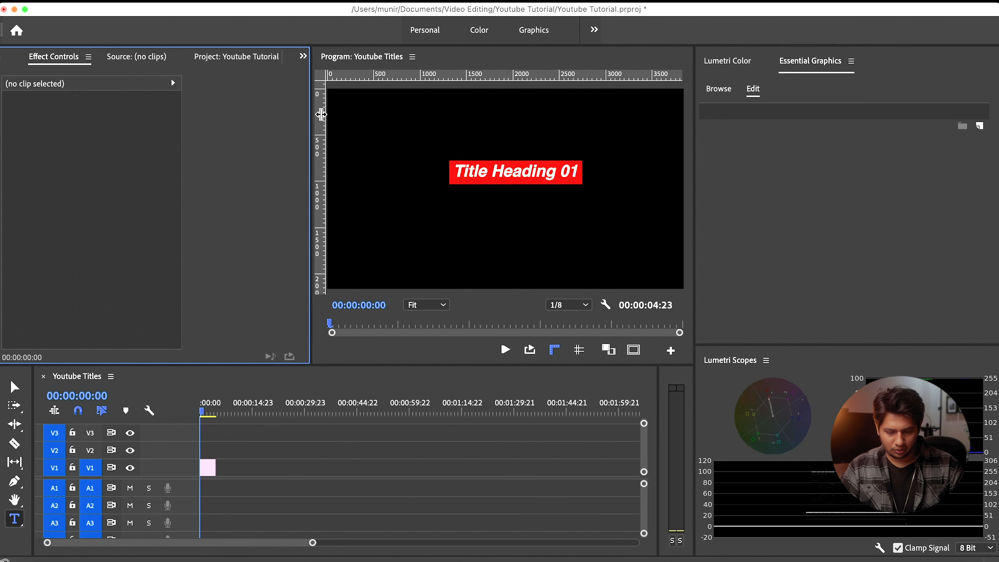
pyautogui.click(209, 469)
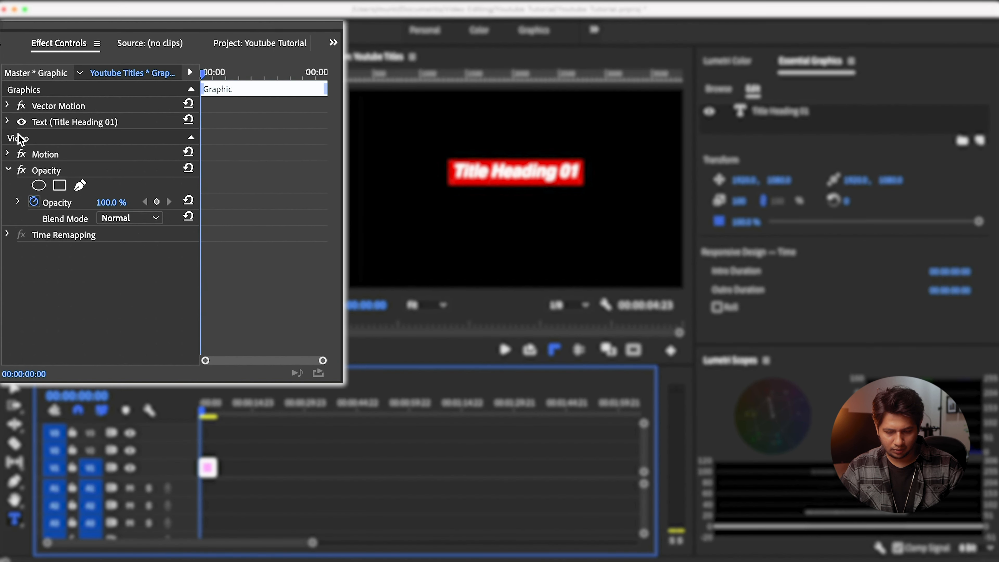
pyautogui.click(9, 122)
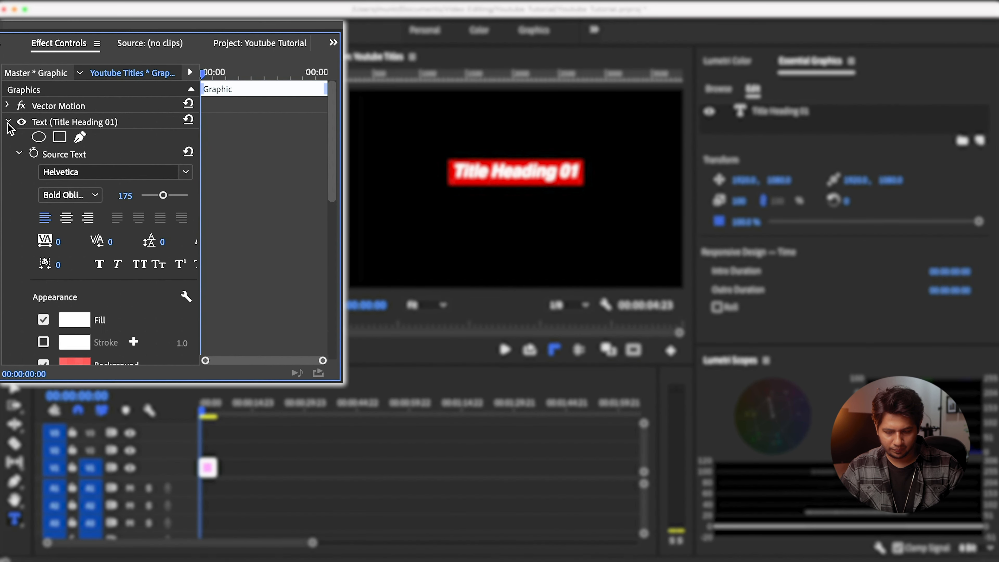
pyautogui.click(19, 154)
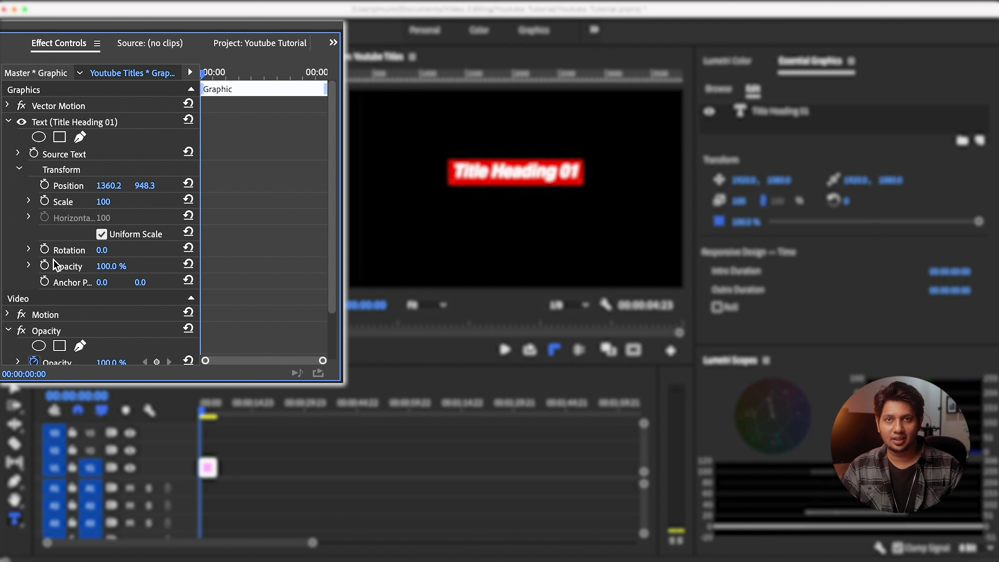
pyautogui.click(44, 203)
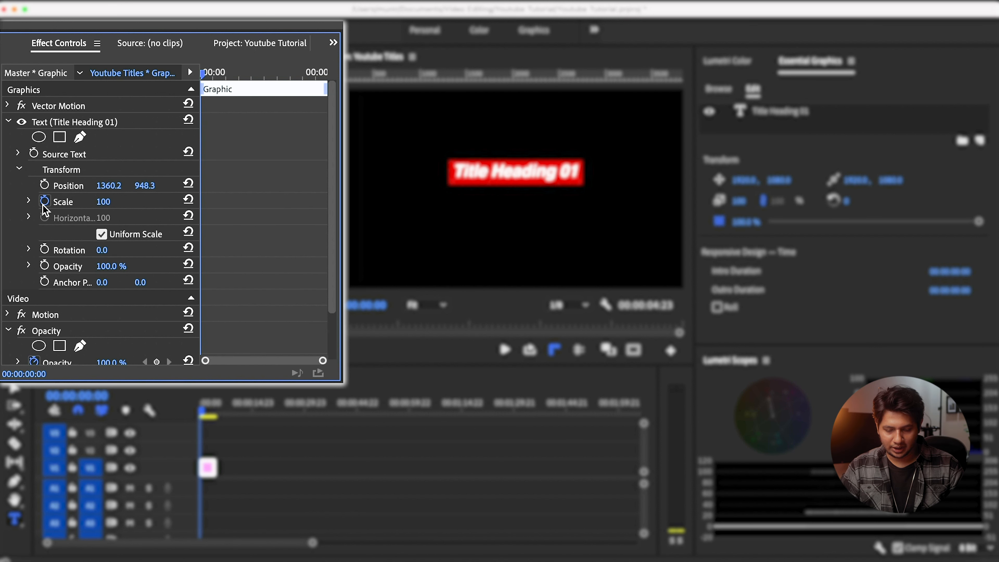
pyautogui.click(118, 200)
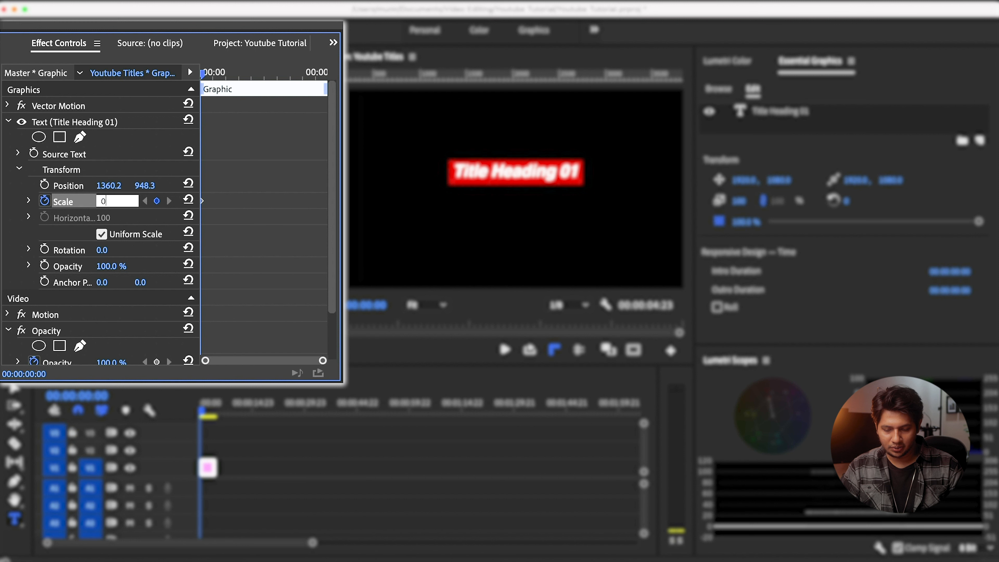
pyautogui.press('Return')
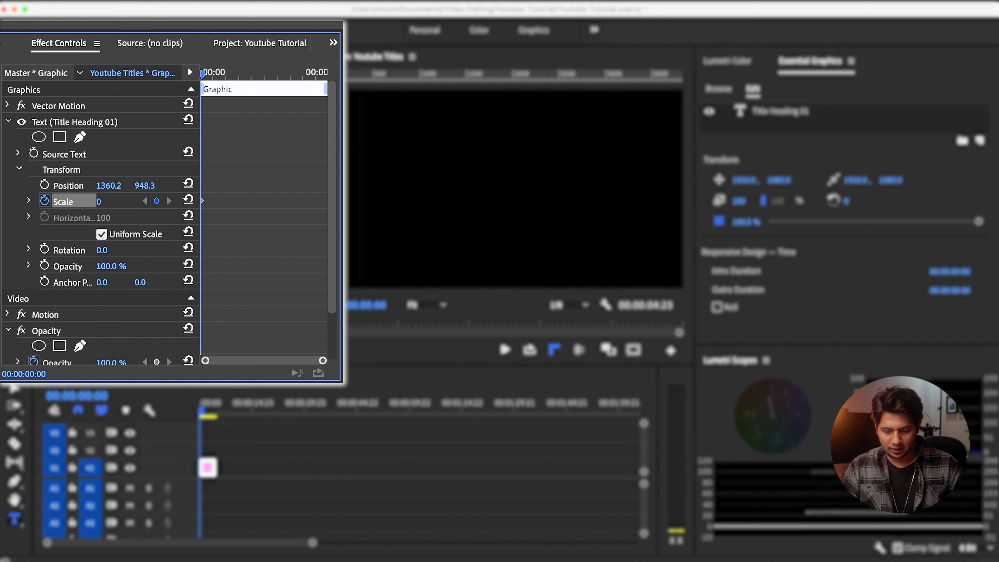
# Add Scale keyframes of 250 at 00:00:00:01 and 100 at 00:00:00:02, and preview the title animation
pyautogui.press('Right')
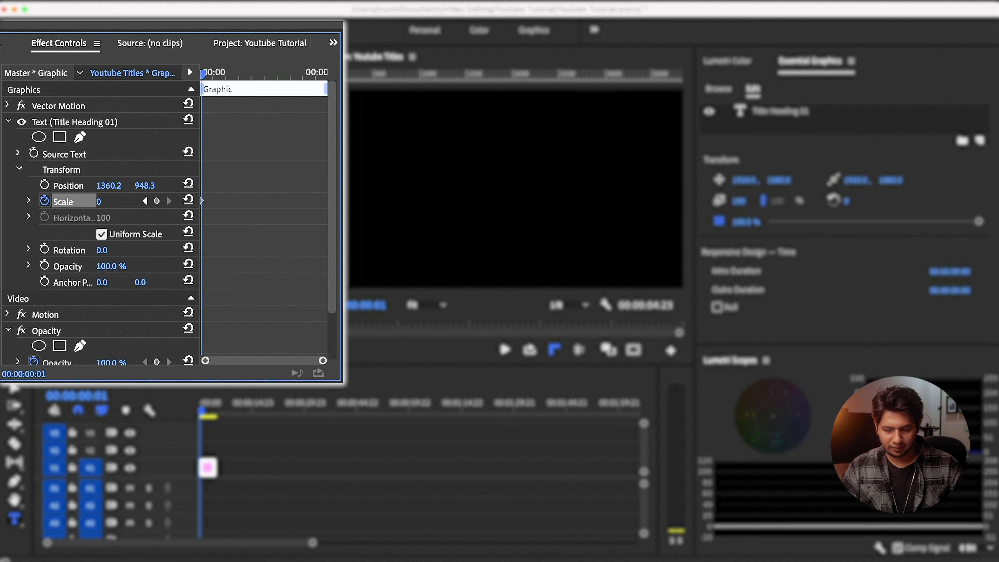
pyautogui.click(118, 199)
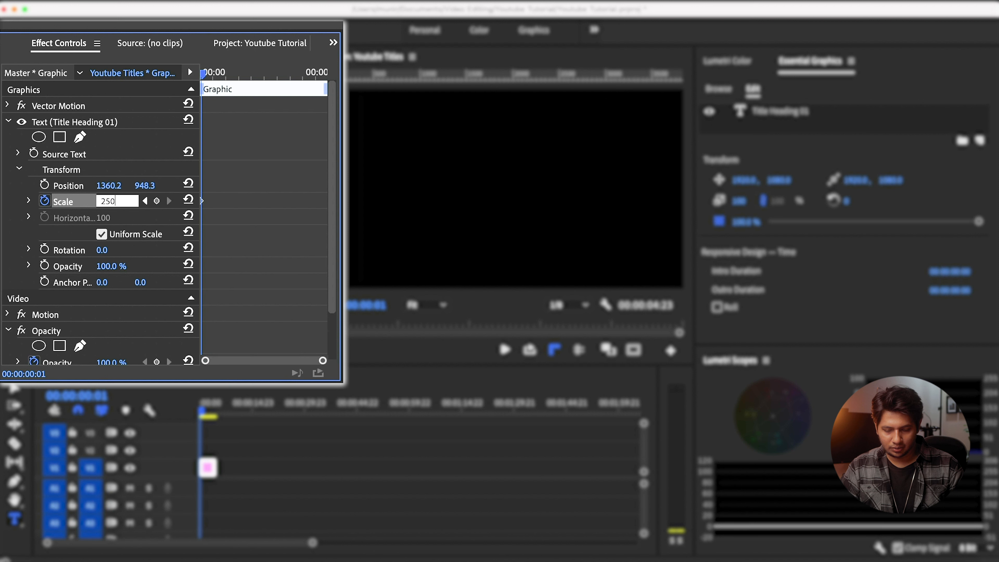
pyautogui.press('Return')
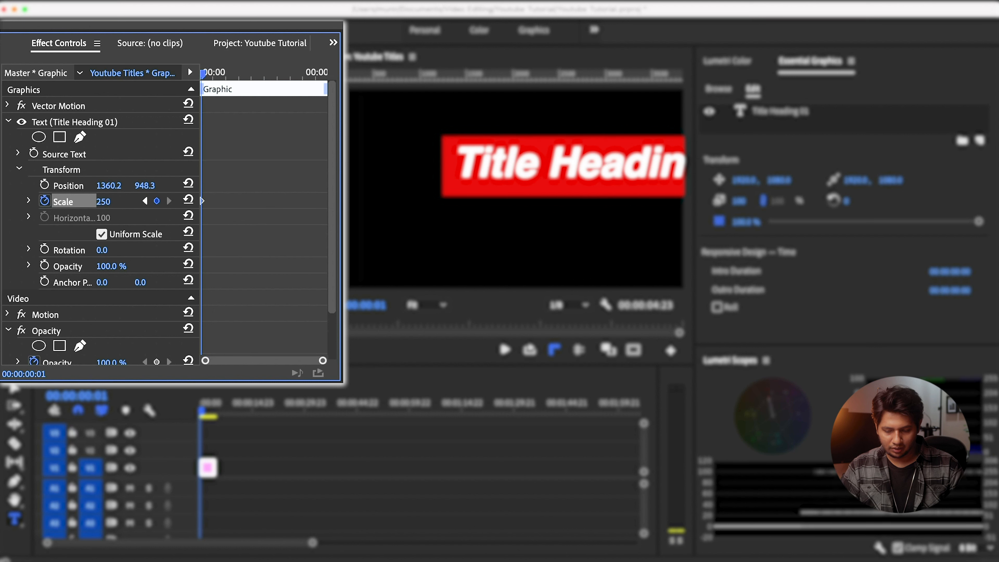
pyautogui.press('Right')
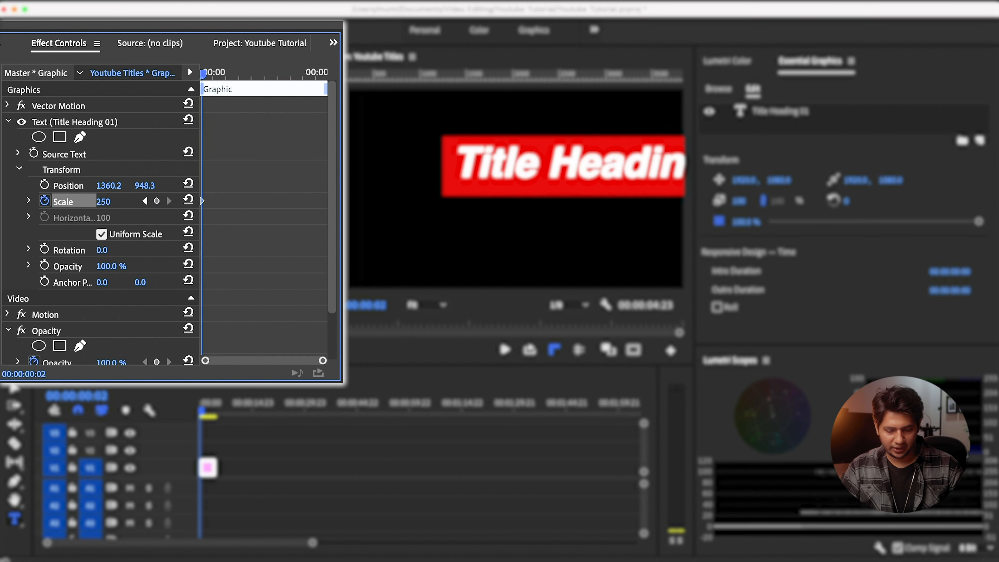
pyautogui.click(117, 198)
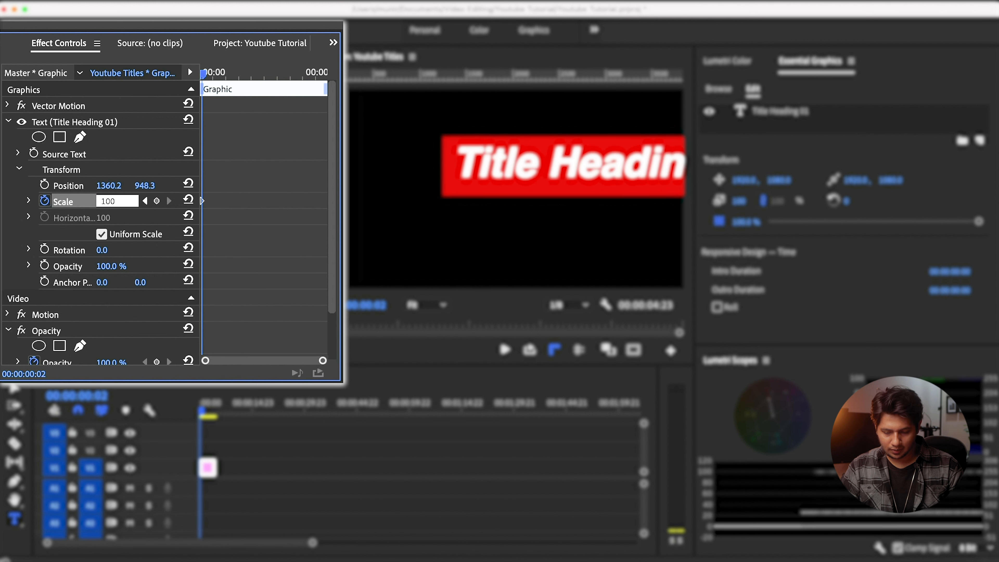
pyautogui.press('Return')
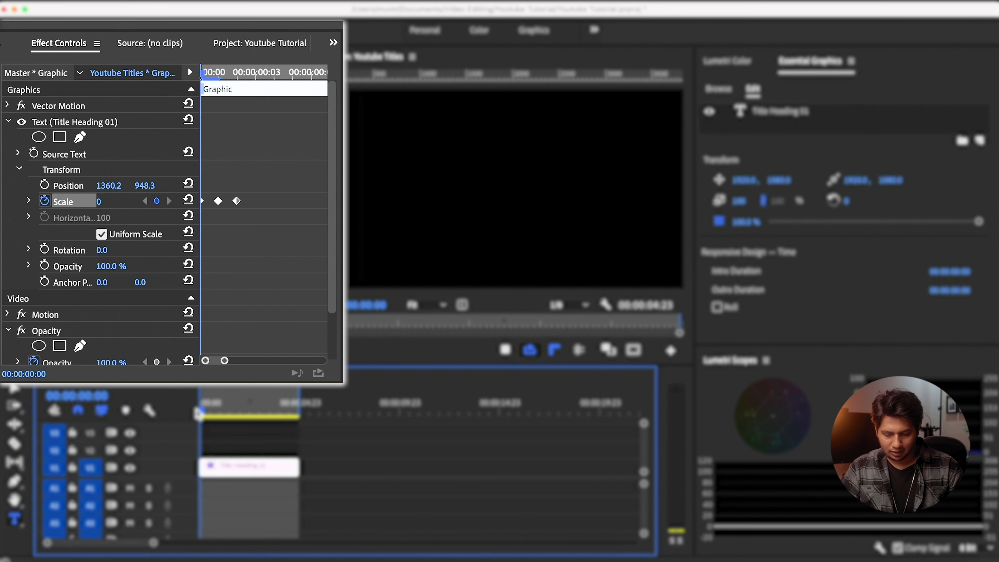
pyautogui.press('space')
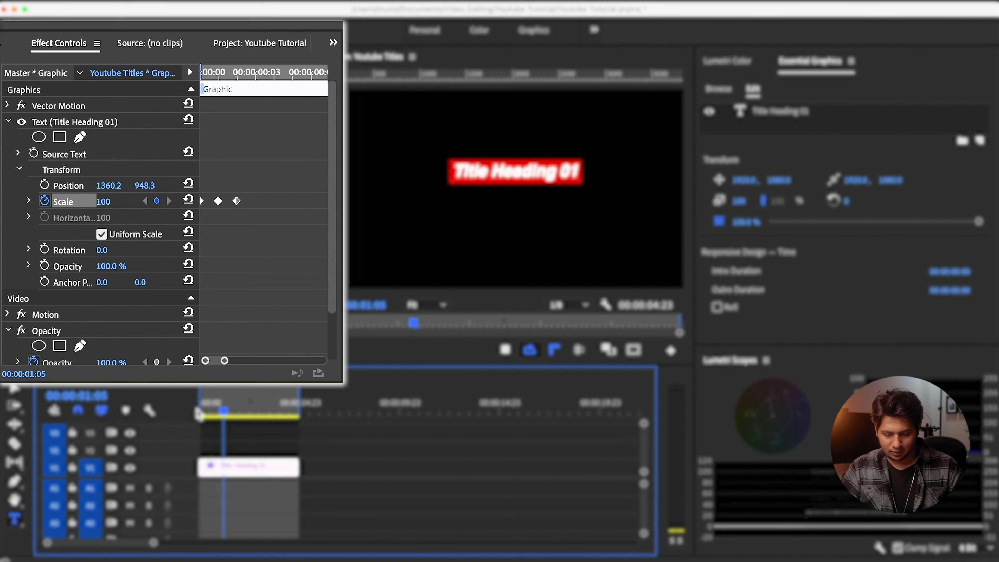
pyautogui.press('space')
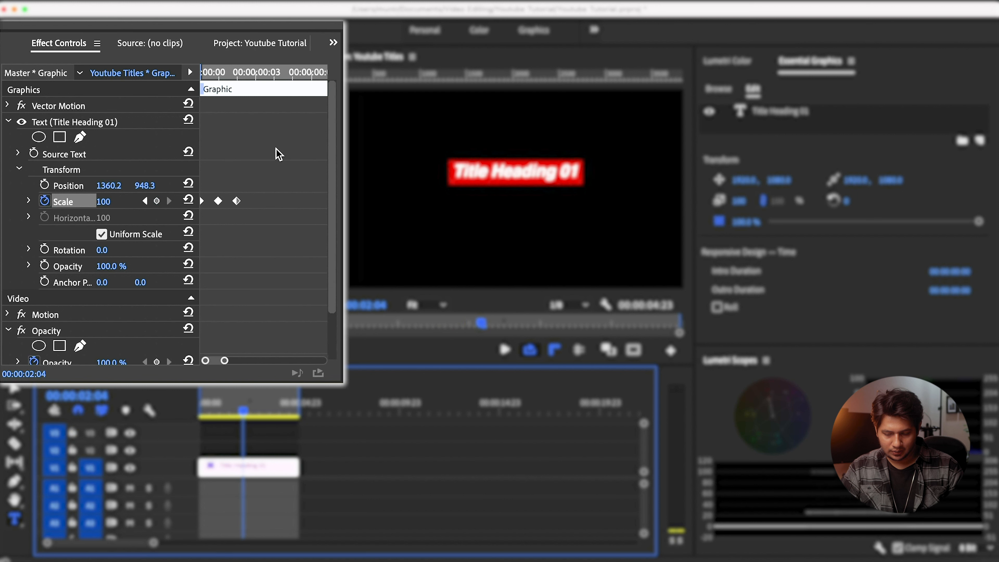
# Copy the third Scale keyframe, value 100, and paste it at 00:00:02:04
pyautogui.click(237, 201)
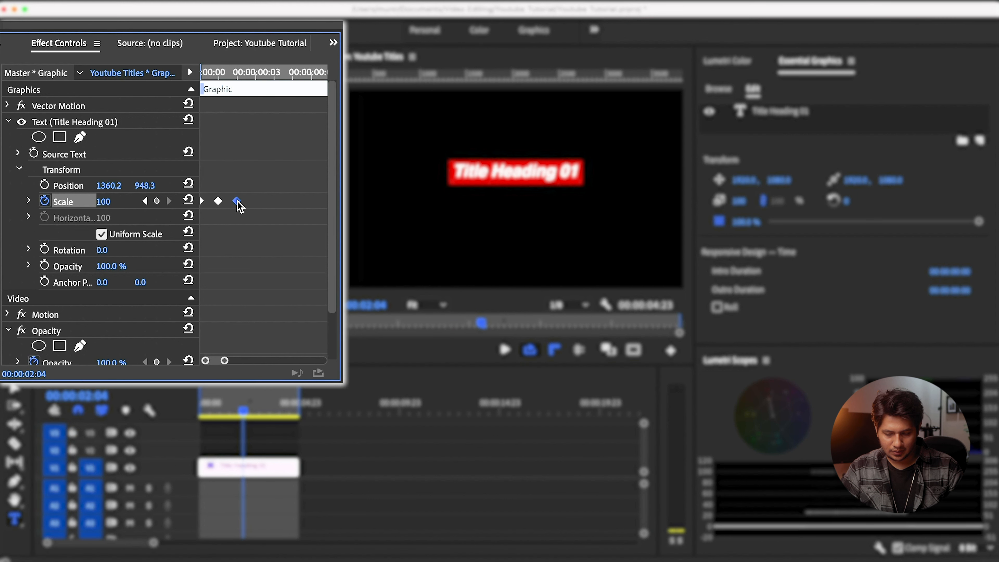
pyautogui.rightClick(238, 201)
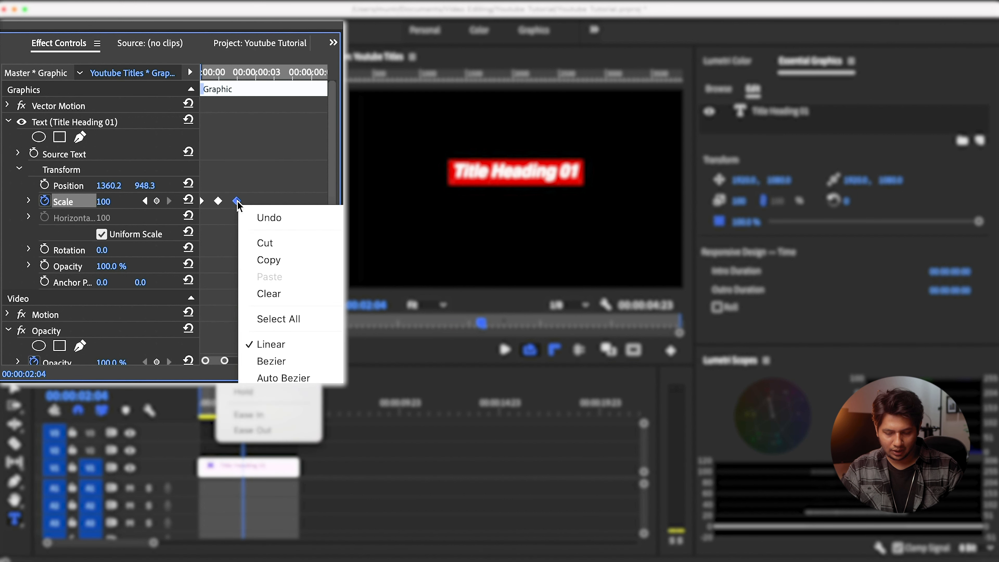
pyautogui.click(265, 260)
pyautogui.moveTo(224, 360); pyautogui.dragTo(291, 360)
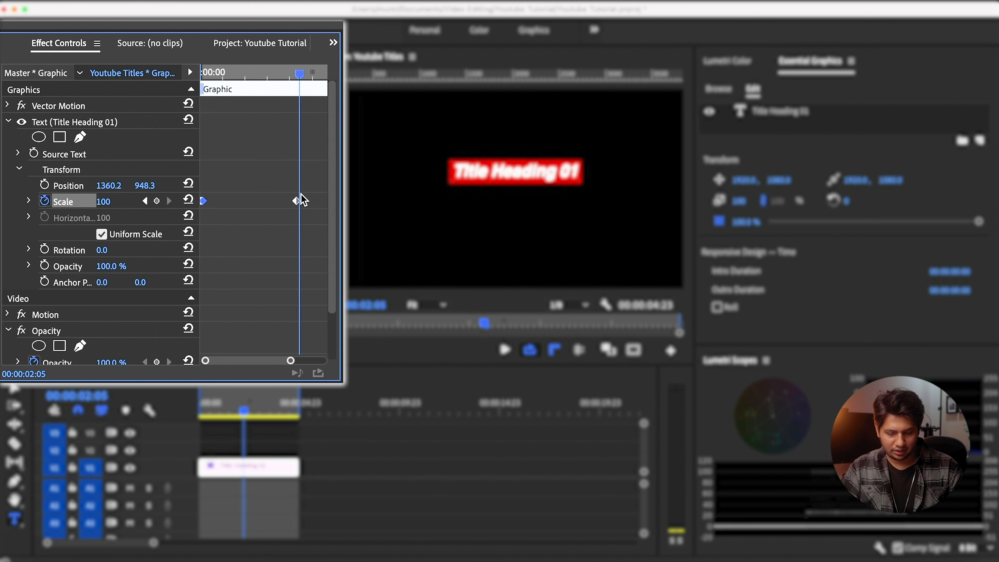
# Copy the middle Scale keyframe, value 250, and paste it at 00:00:02:05
pyautogui.moveTo(290, 361); pyautogui.dragTo(218, 361)
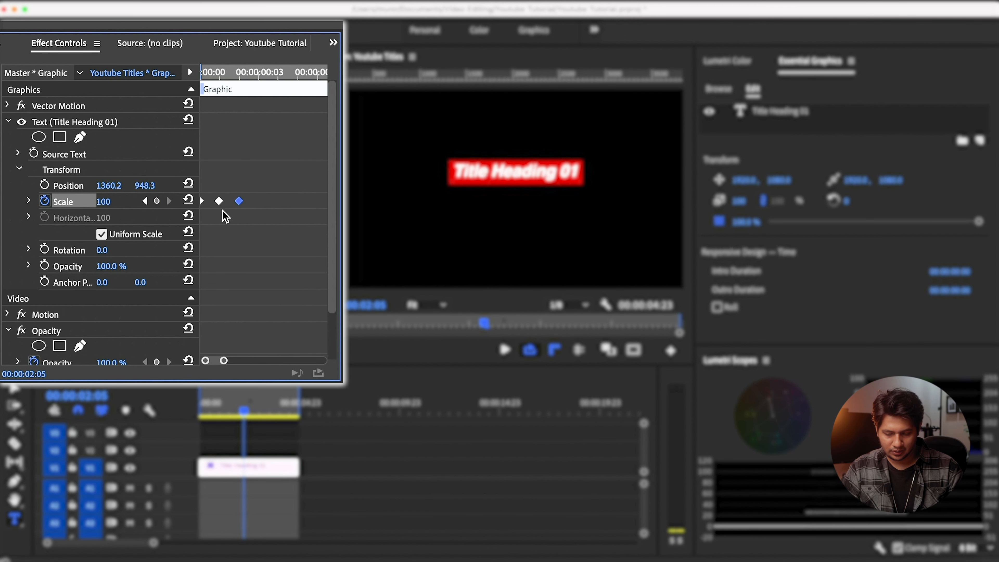
pyautogui.rightClick(219, 203)
pyautogui.click(242, 264)
pyautogui.moveTo(219, 367)
pyautogui.mouseDown()
pyautogui.moveTo(262, 364)
pyautogui.moveTo(217, 361)
pyautogui.mouseUp()
pyautogui.press('super+v')
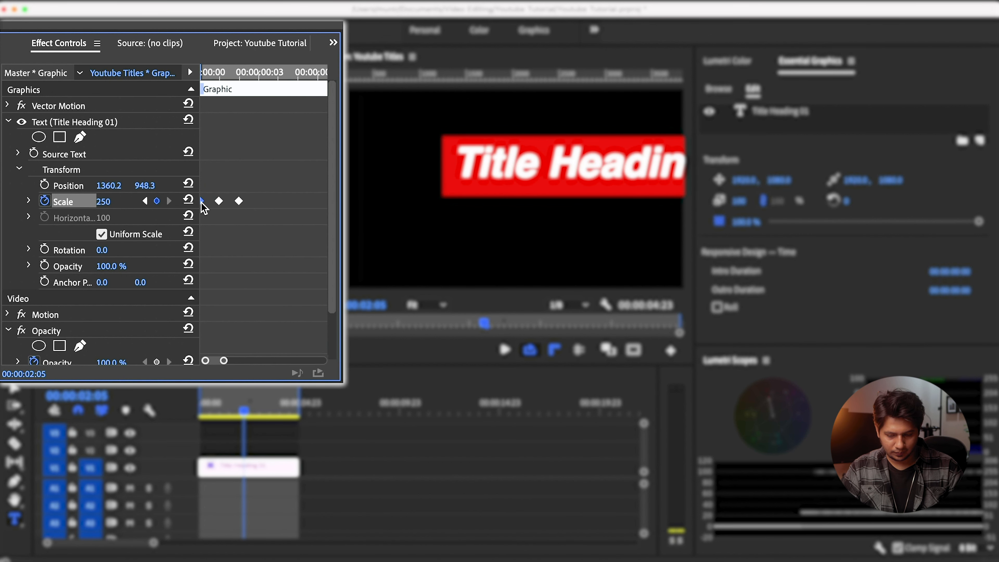
# Copy the first Scale keyframe, value 0, paste it right after the pasted 250 keyframe, and preview the animation
pyautogui.rightClick(203, 202)
pyautogui.click(220, 262)
pyautogui.moveTo(215, 360); pyautogui.dragTo(264, 369)
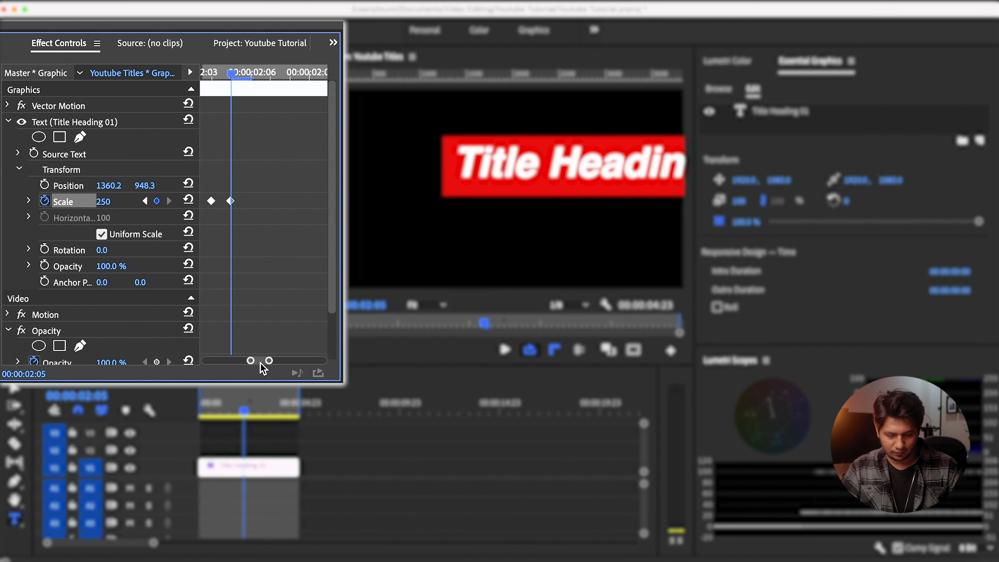
pyautogui.hotkey('ctrl', 'v')
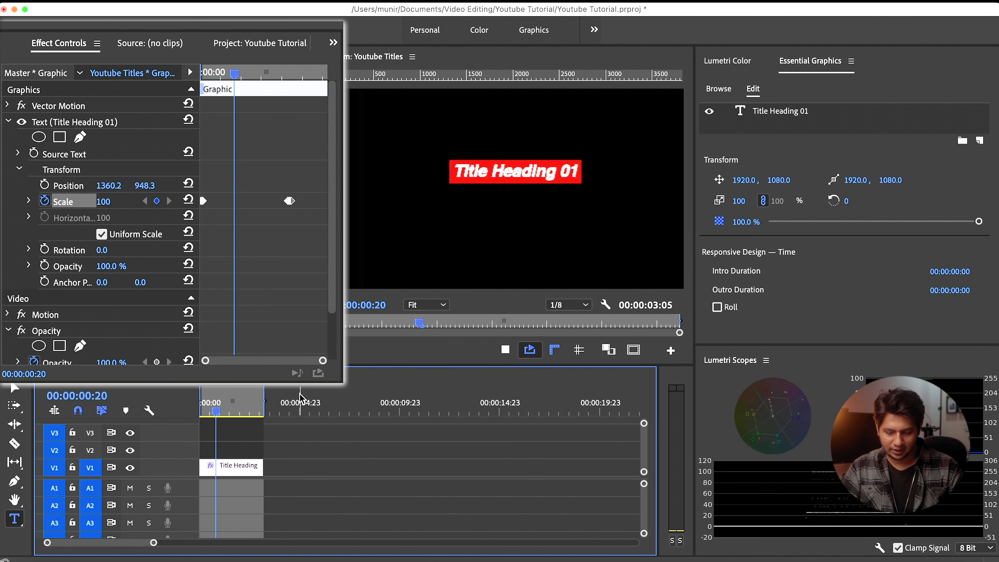
pyautogui.press('space')
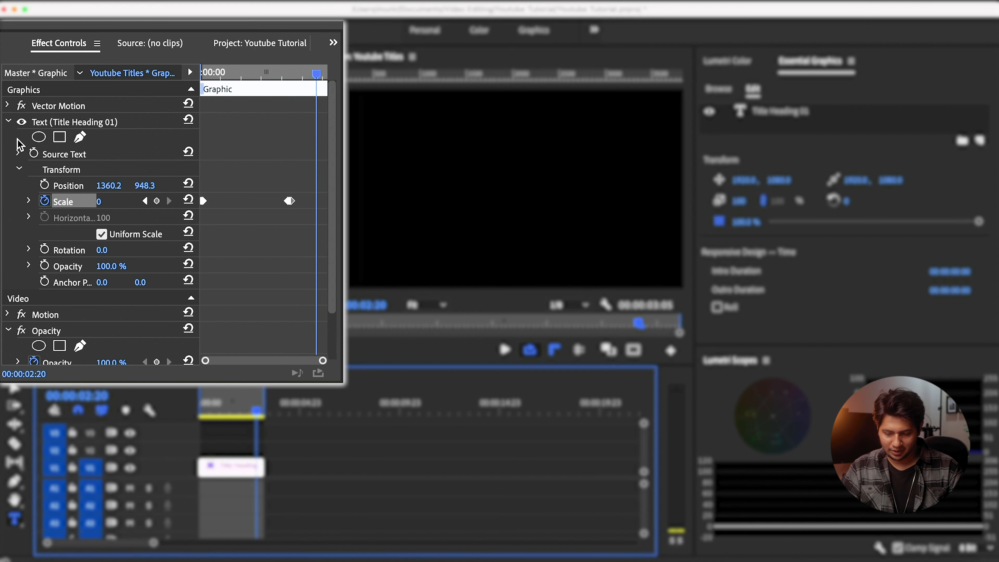
# Save the title text's animation as a preset named Pop Animation with the type Scale
pyautogui.click(45, 123)
pyautogui.rightClick(65, 125)
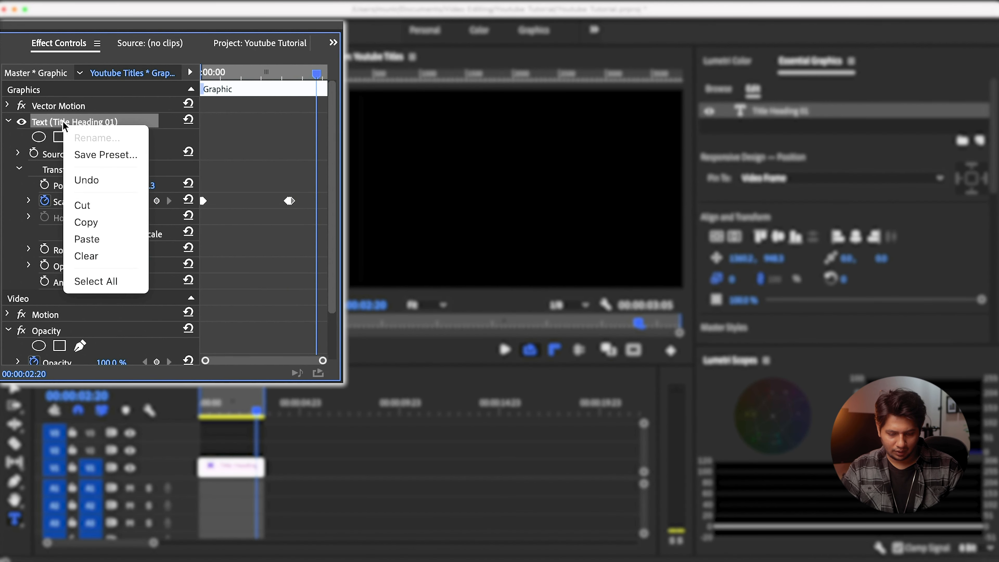
pyautogui.click(89, 158)
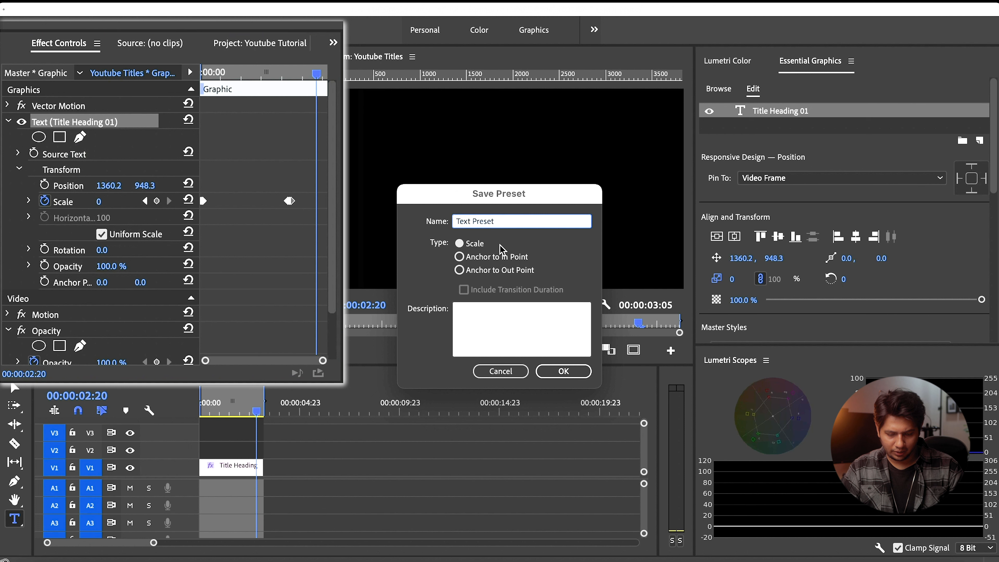
pyautogui.write('Pop Animation')
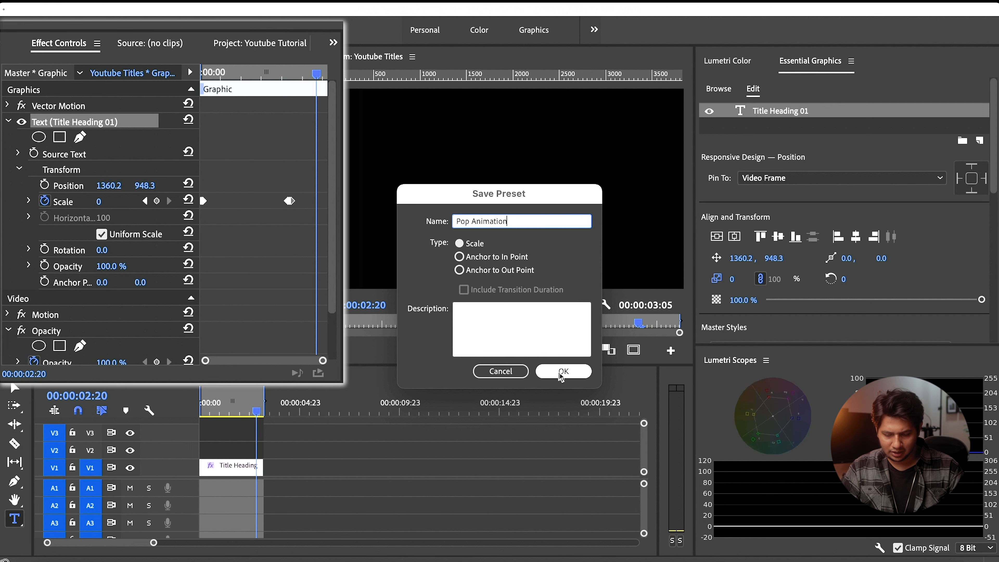
pyautogui.click(573, 372)
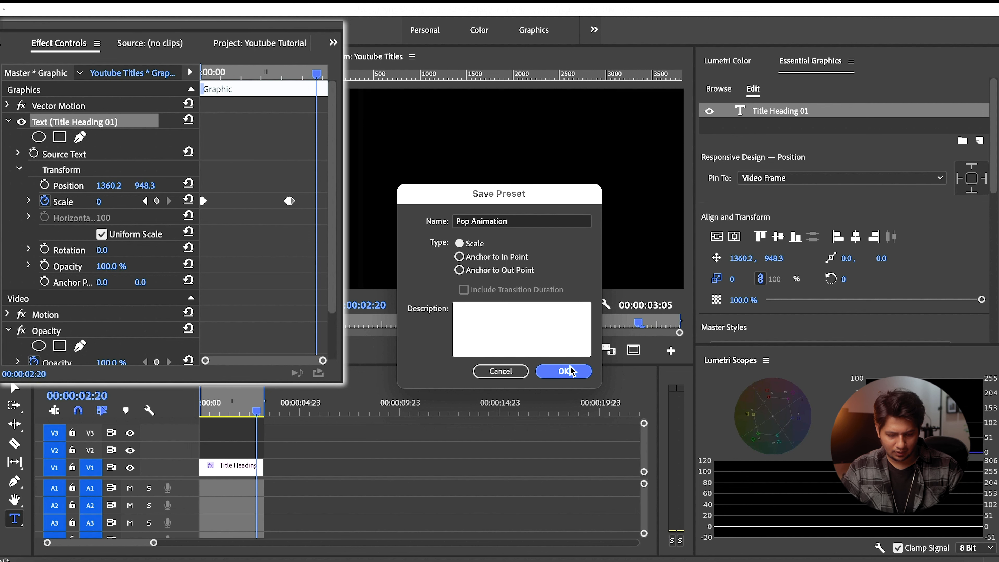
# Play the title animation from the start of the sequence
pyautogui.click(179, 413)
pyautogui.press('Home')
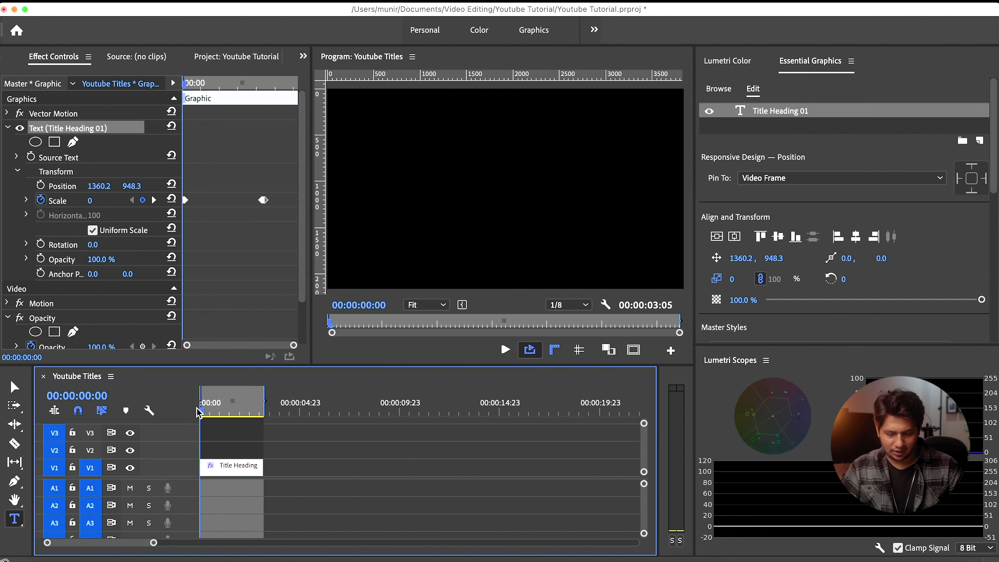
pyautogui.press('space')
pyautogui.press('space')
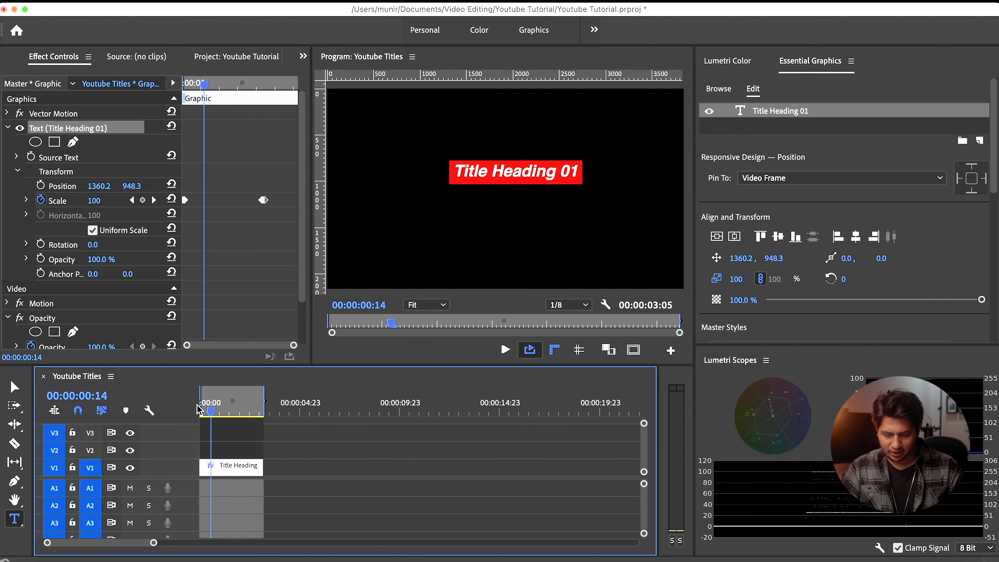
# Apply the Pop Animation preset from the Presets folder twice to the Title Heading clip on track V1
pyautogui.click(304, 57)
pyautogui.click(318, 89)
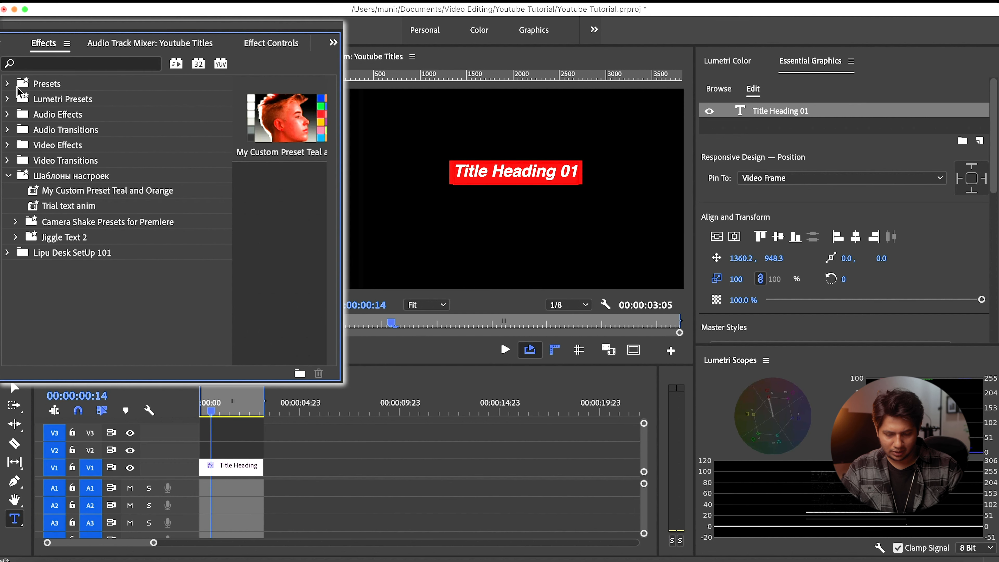
pyautogui.click(7, 83)
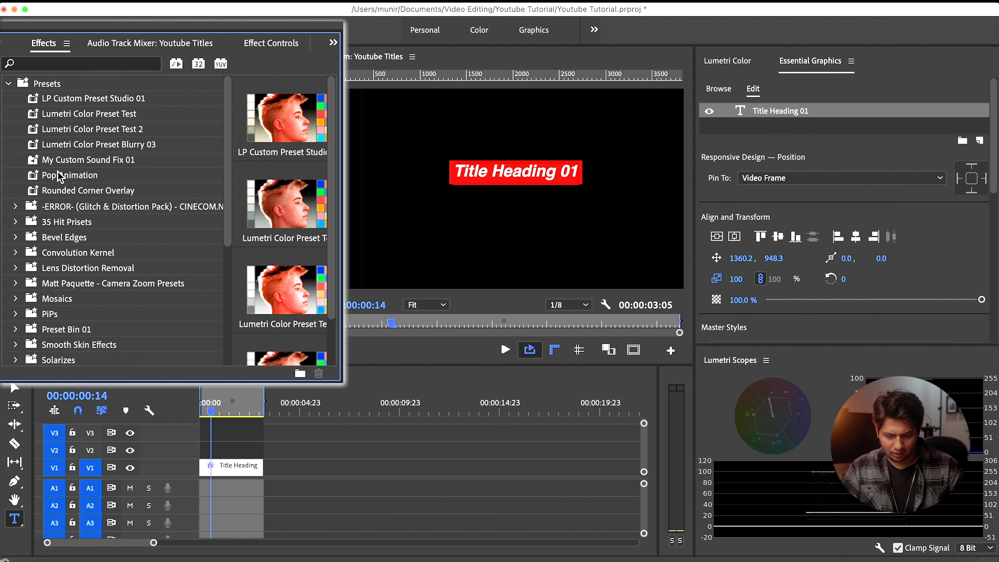
pyautogui.click(61, 178)
pyautogui.moveTo(61, 178); pyautogui.dragTo(230, 466)
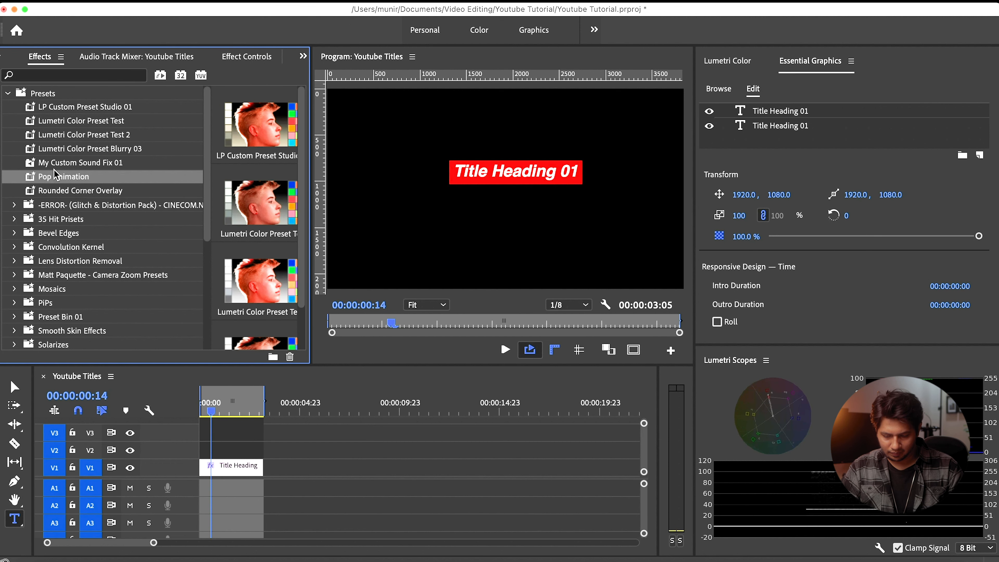
pyautogui.moveTo(241, 447); pyautogui.dragTo(236, 470)
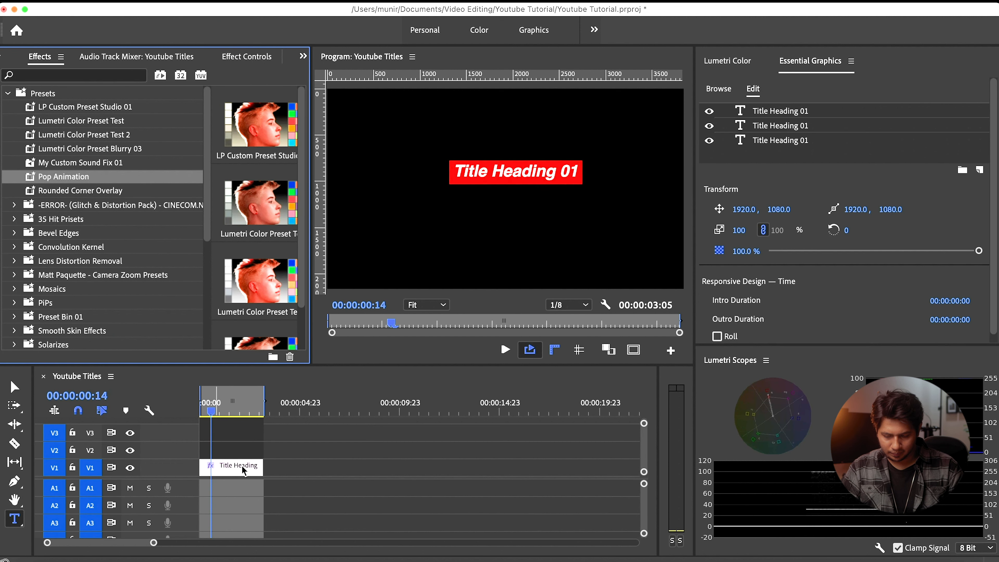
# Show the title clip's effect controls and collapse the properties of its three text layers
pyautogui.click(10, 93)
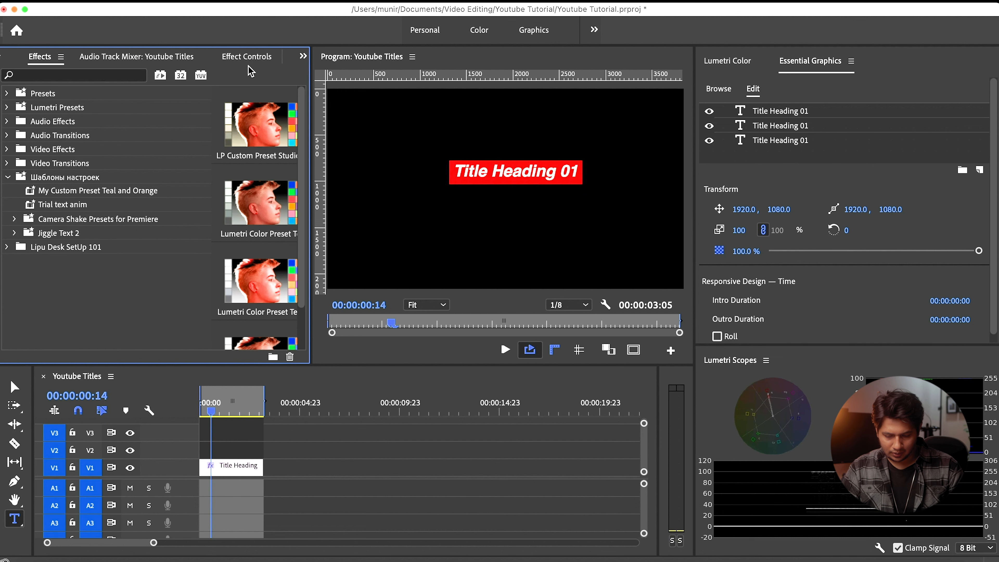
pyautogui.click(257, 59)
pyautogui.click(8, 127)
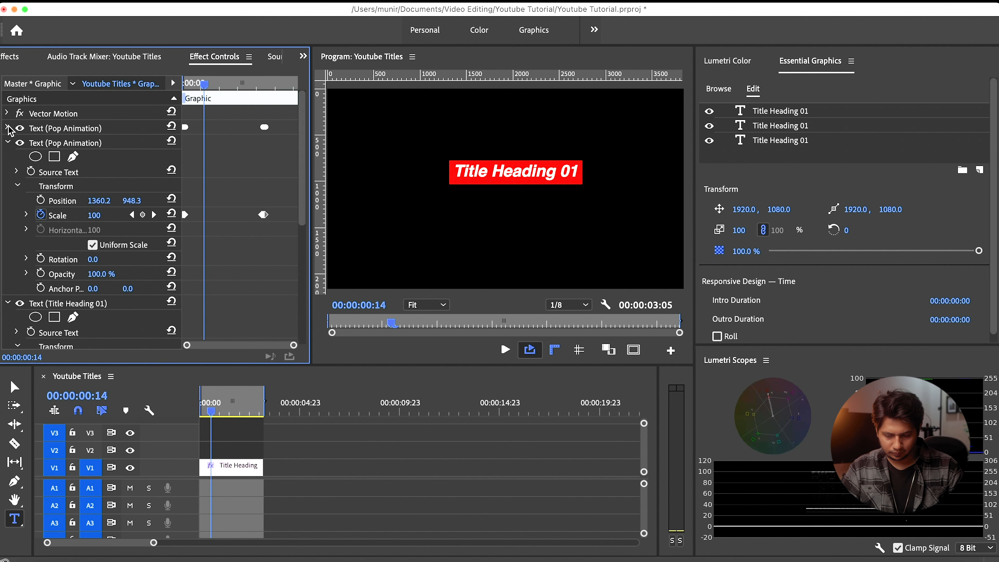
pyautogui.click(9, 143)
pyautogui.click(8, 157)
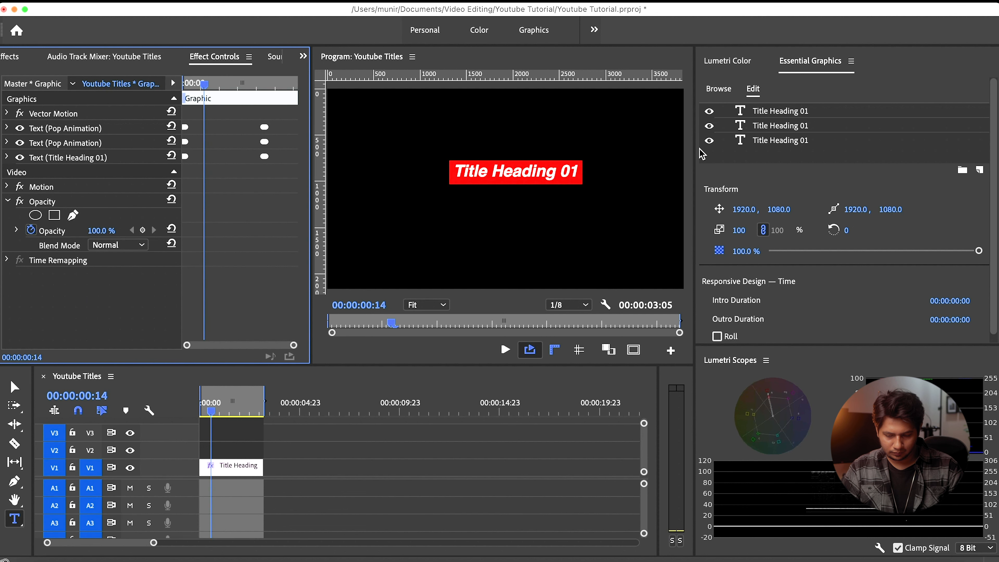
# Set the background colour of the uppermost Title Heading 01 text layer to white, FFFFFF
pyautogui.click(770, 111)
pyautogui.click(820, 206)
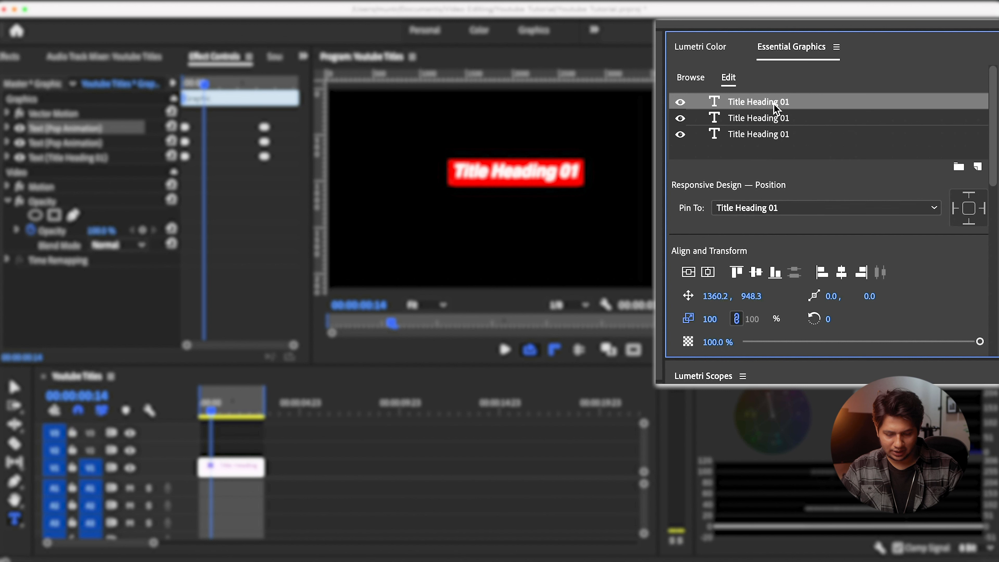
pyautogui.scroll(-5, 892, 270)
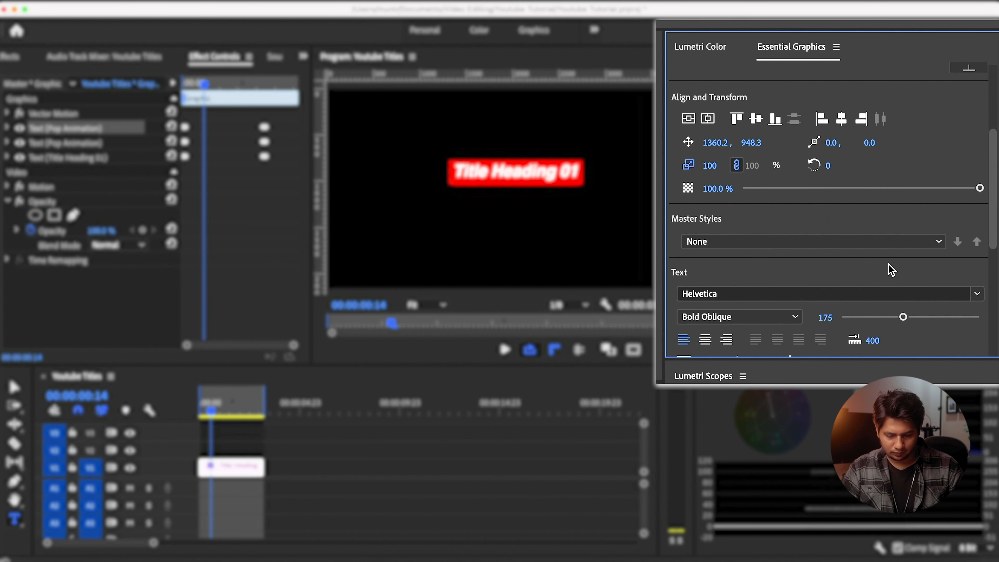
pyautogui.scroll(-5, 975, 290)
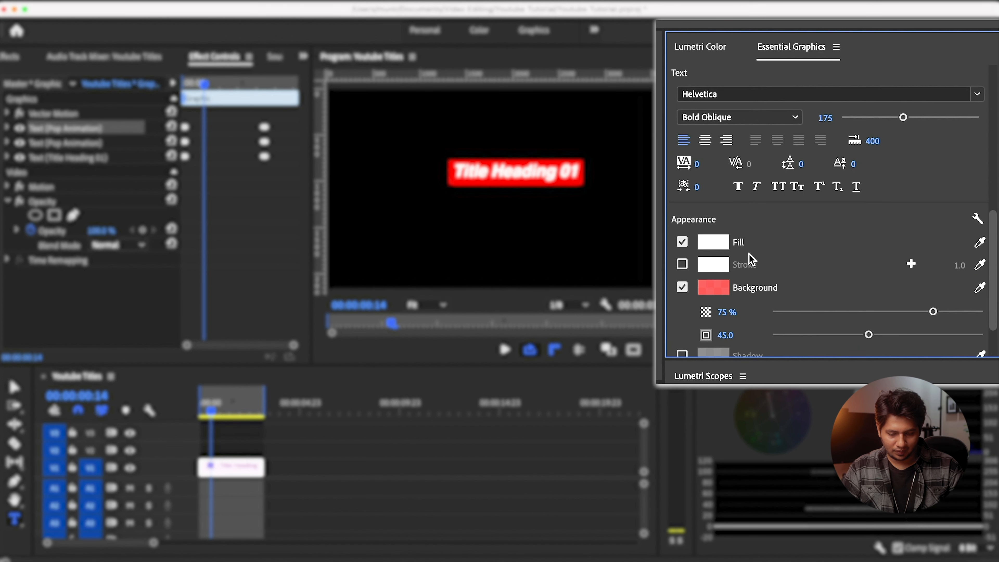
pyautogui.click(708, 288)
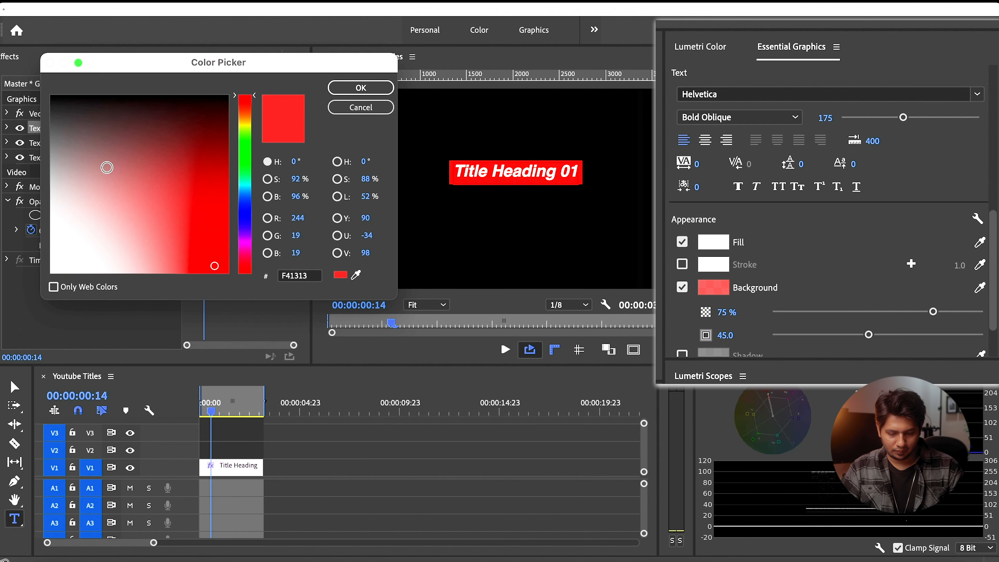
pyautogui.moveTo(214, 265)
pyautogui.mouseDown()
pyautogui.moveTo(17, 258)
pyautogui.moveTo(16, 275)
pyautogui.mouseUp()
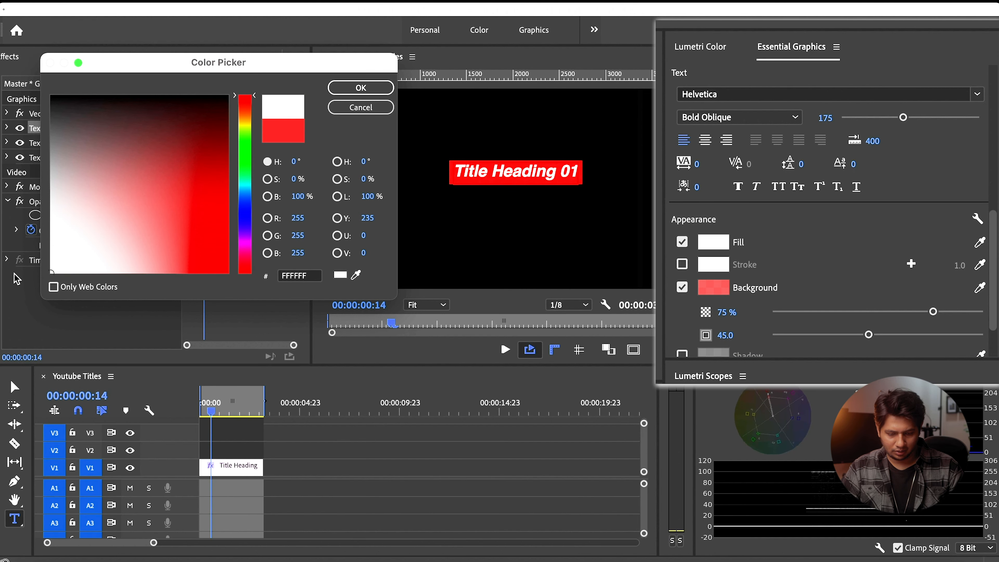
pyautogui.click(359, 88)
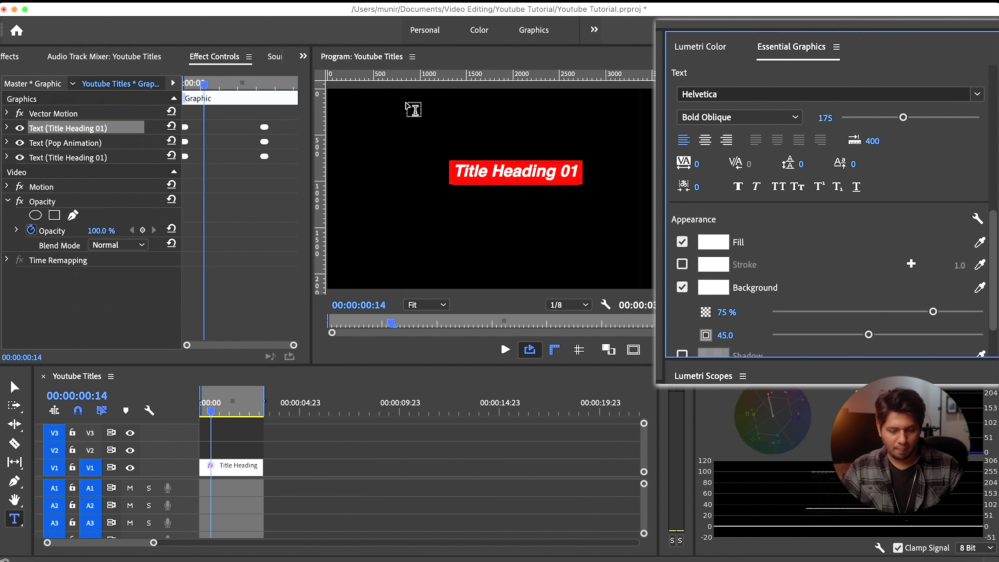
# Set the fill colour of the text layer with the white background to black, 000000
pyautogui.click(714, 242)
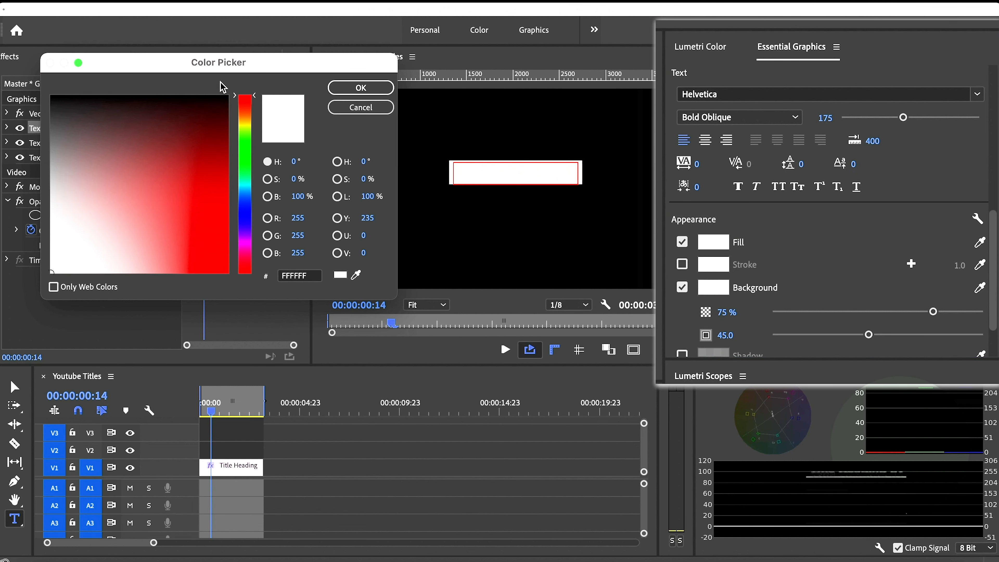
pyautogui.moveTo(53, 272); pyautogui.dragTo(35, 95)
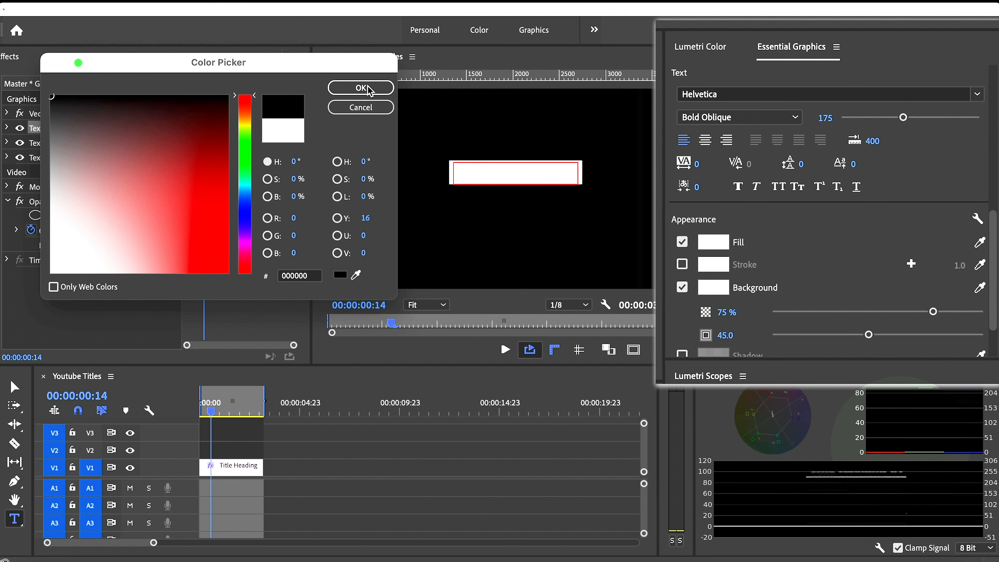
pyautogui.click(361, 88)
# Set the Title Heading 02 text's font size to 74 and move it just below the red Title Heading 01
pyautogui.click(821, 286)
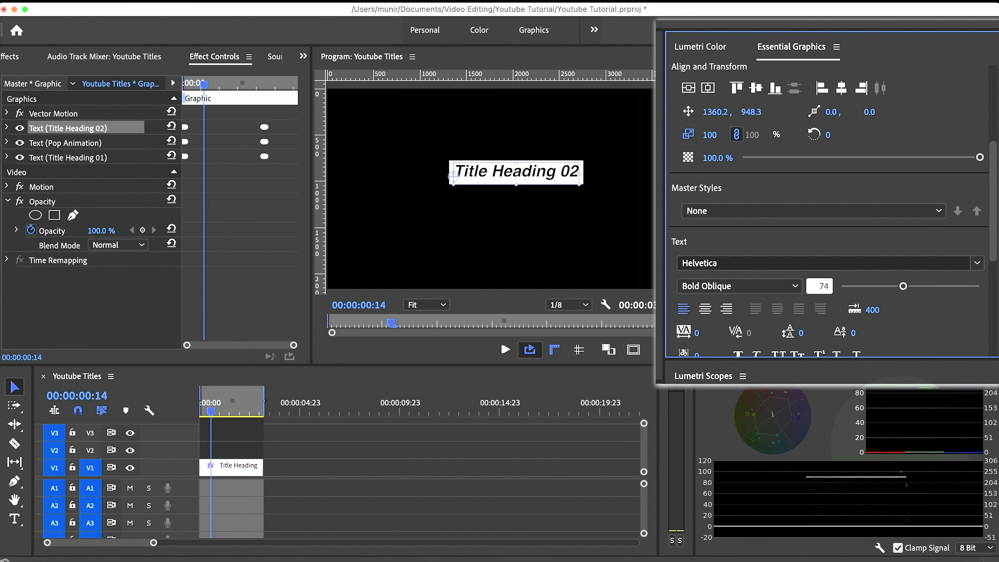
pyautogui.write('74')
pyautogui.press('Return')
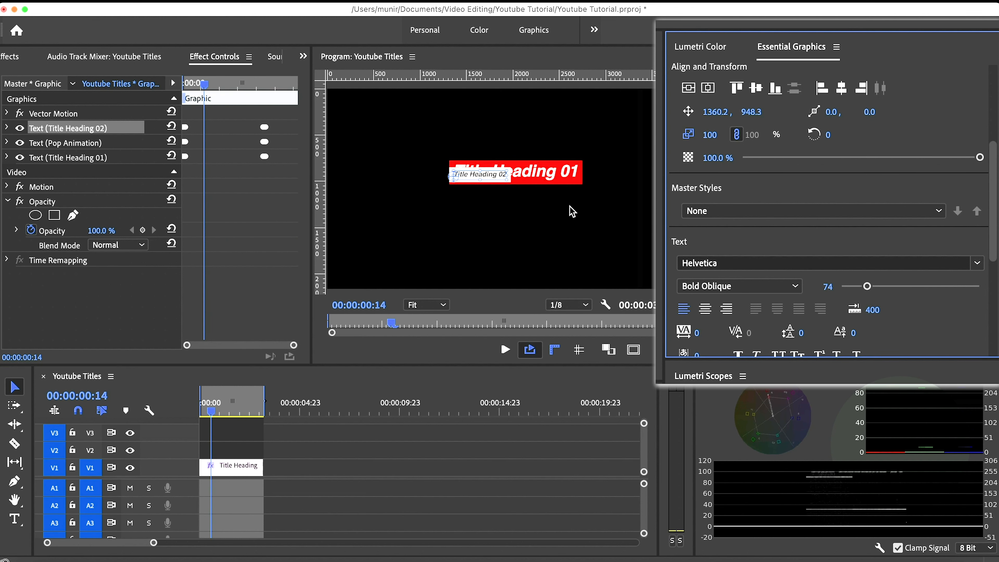
pyautogui.moveTo(495, 179); pyautogui.dragTo(562, 192)
# Set the fill colour of the Title Heading 03 text layer to black
pyautogui.click(54, 142)
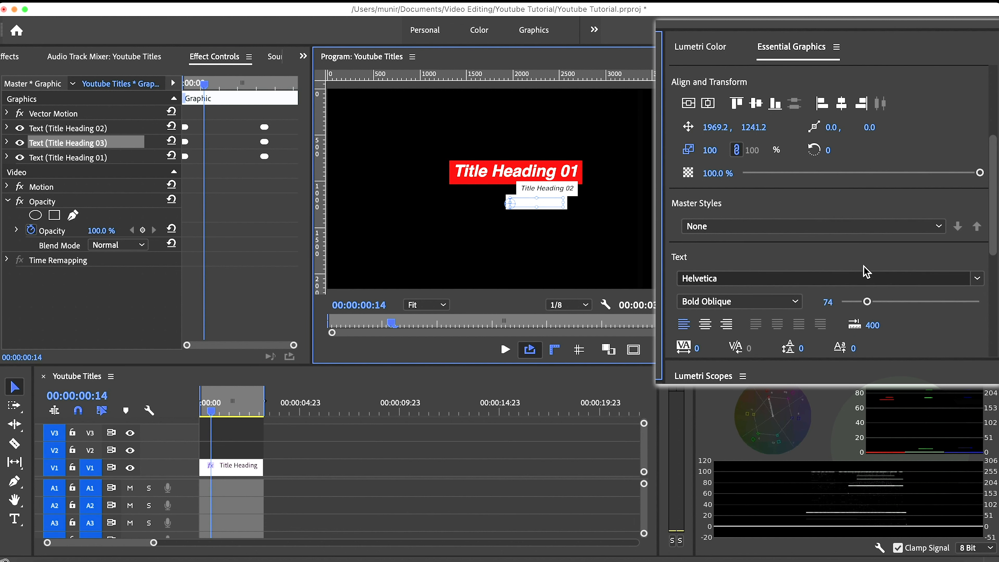
pyautogui.scroll(-3, 867, 271)
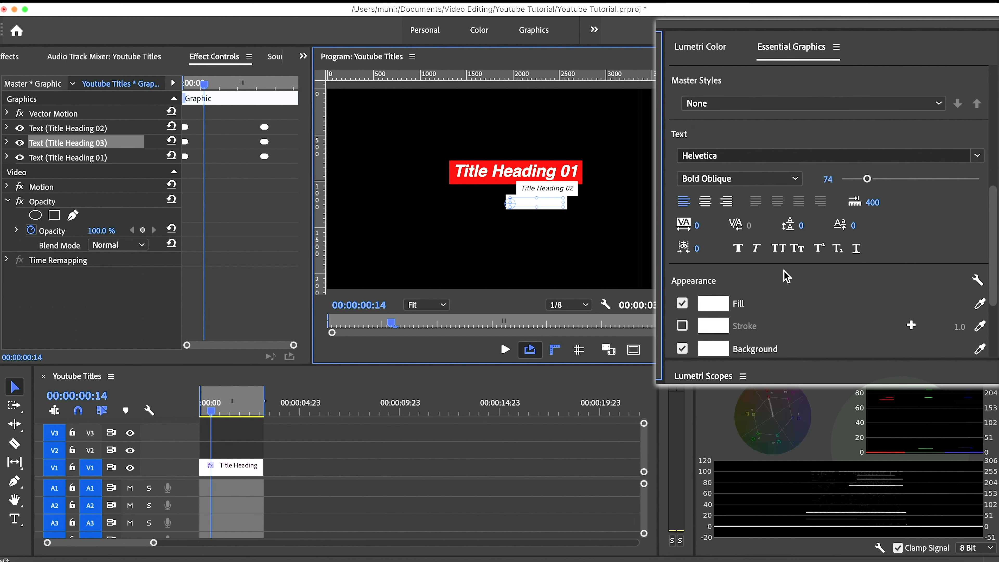
pyautogui.click(712, 304)
pyautogui.moveTo(212, 106)
pyautogui.mouseDown()
pyautogui.moveTo(226, 103)
pyautogui.moveTo(31, 87)
pyautogui.mouseUp()
pyautogui.click(335, 92)
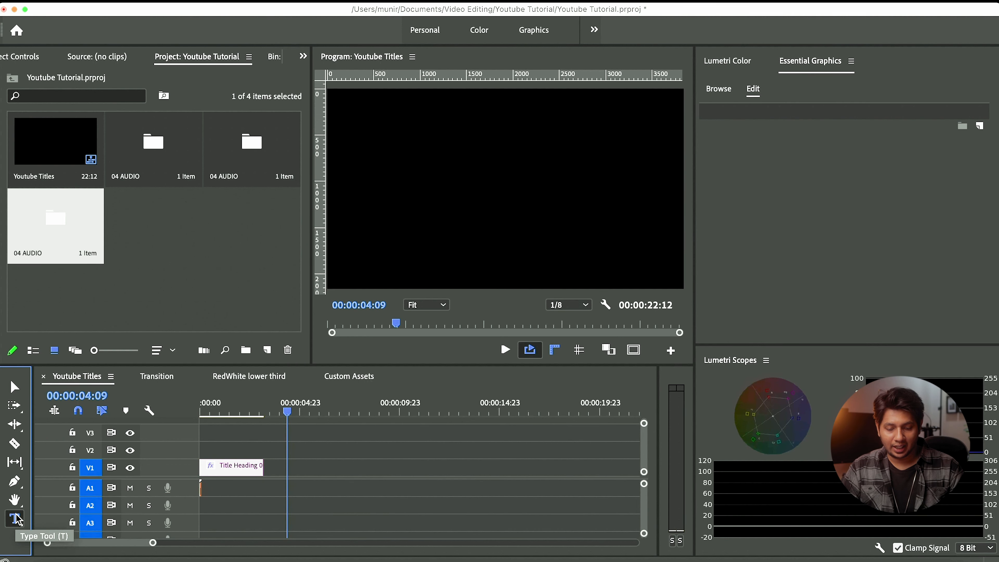
# Add the text "It's a Type Animation" at 00:00:04:09 and center it in the frame
pyautogui.click(15, 519)
pyautogui.click(470, 184)
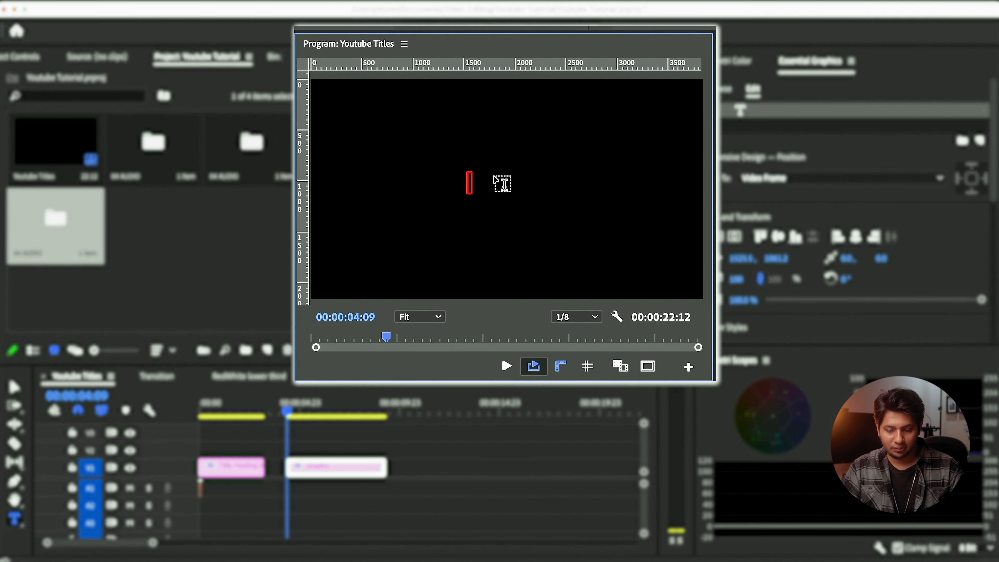
pyautogui.write("It's a Type Animation")
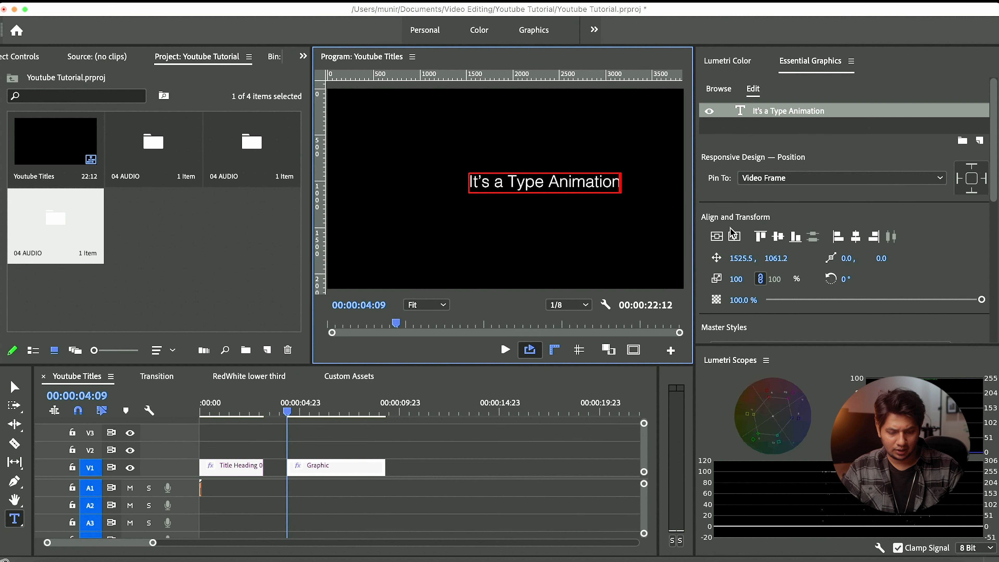
pyautogui.click(733, 236)
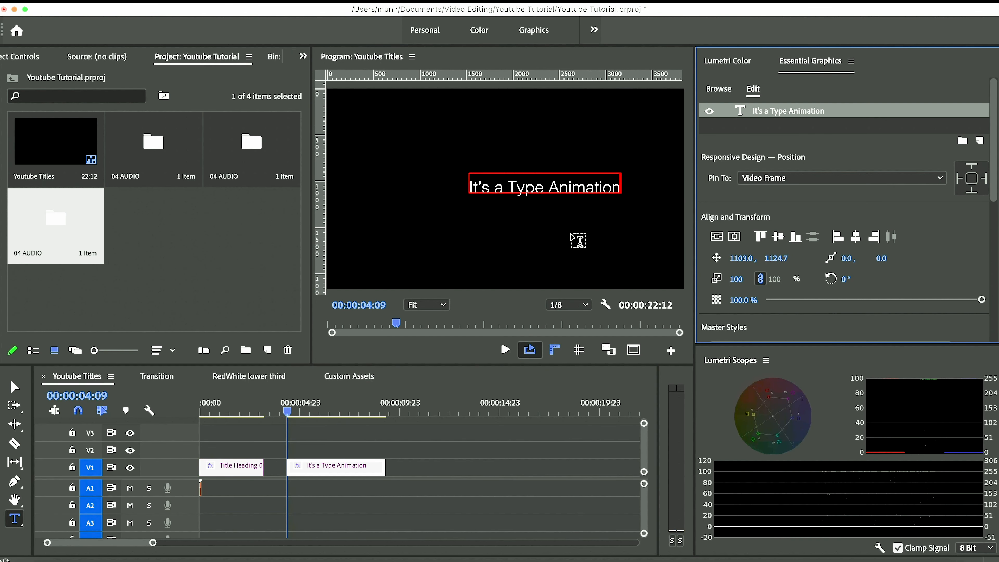
# Search the effects for "crop" and apply the Crop video effect to the It's a Type Animation clip on V1
pyautogui.click(310, 52)
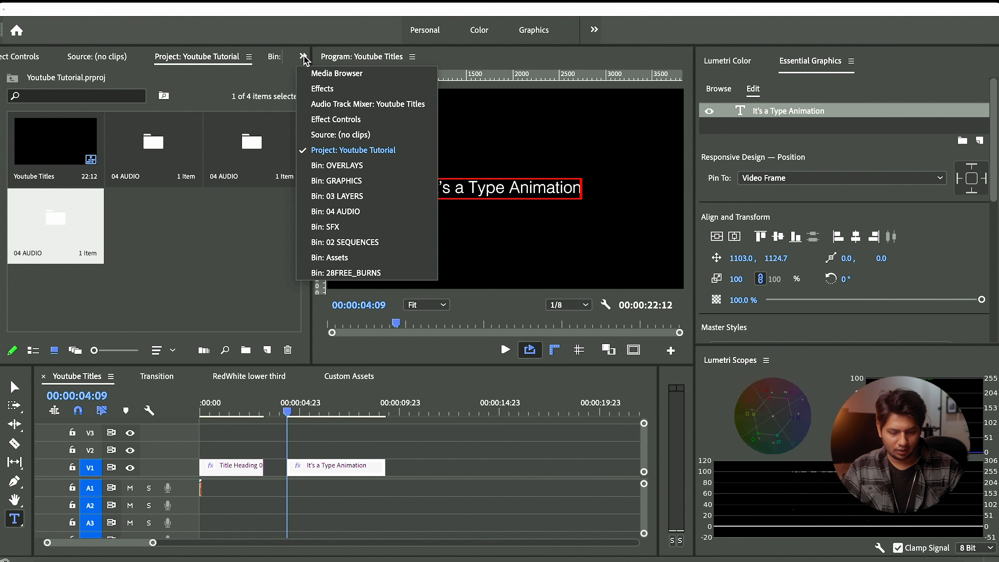
pyautogui.click(316, 90)
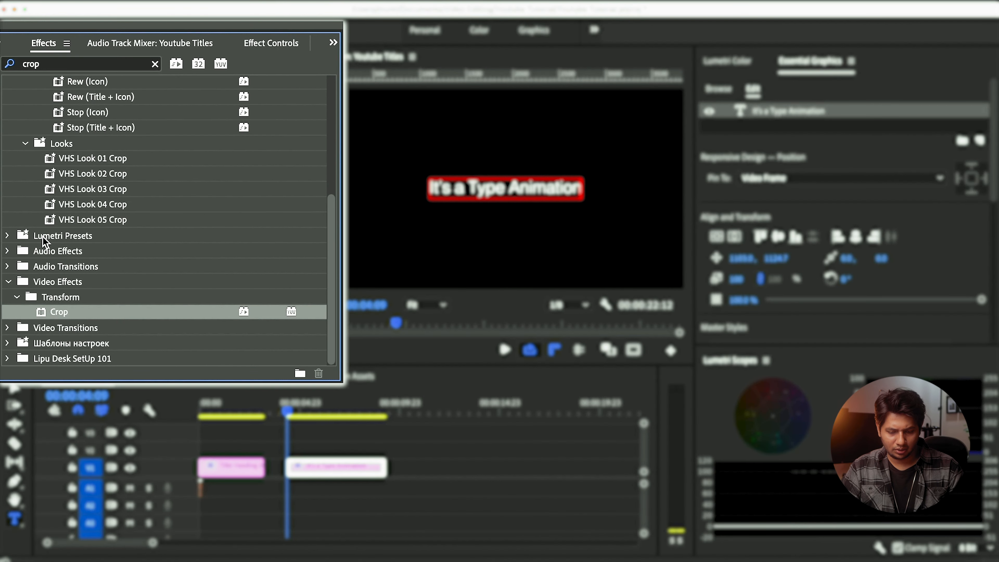
pyautogui.click(65, 64)
pyautogui.press('BackSpace')
pyautogui.press('BackSpace')
pyautogui.press('BackSpace')
pyautogui.write('rop')
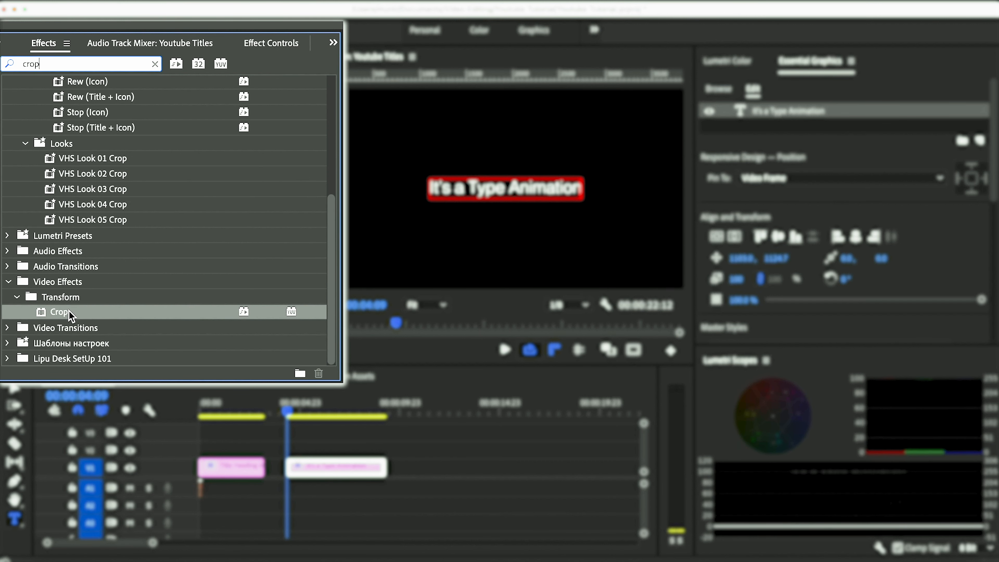
pyautogui.moveTo(68, 314); pyautogui.dragTo(270, 402)
pyautogui.moveTo(323, 460); pyautogui.dragTo(323, 464)
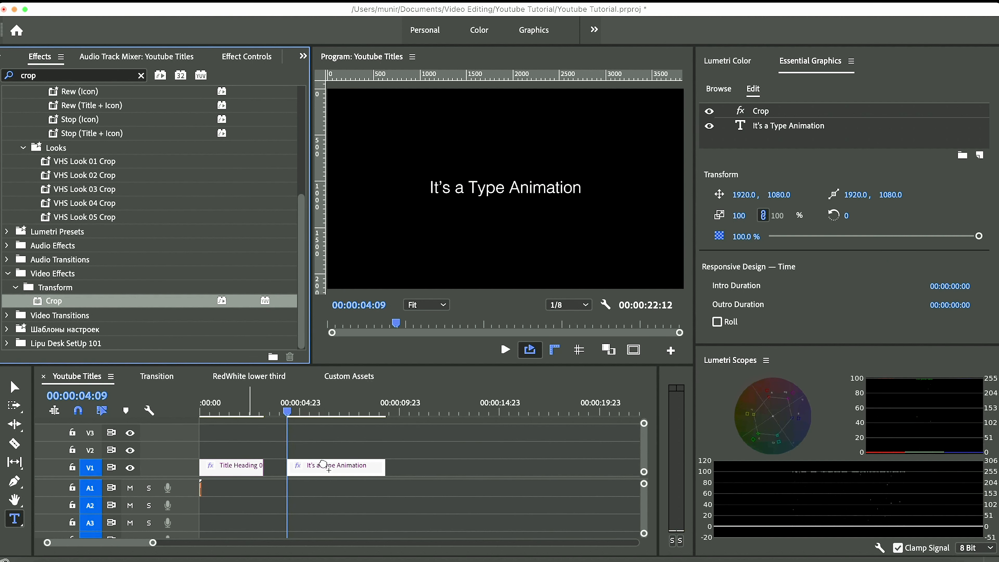
# Set the Crop effect's Right value to 71.3% at the start of the clip and enable keyframing for it
pyautogui.click(303, 56)
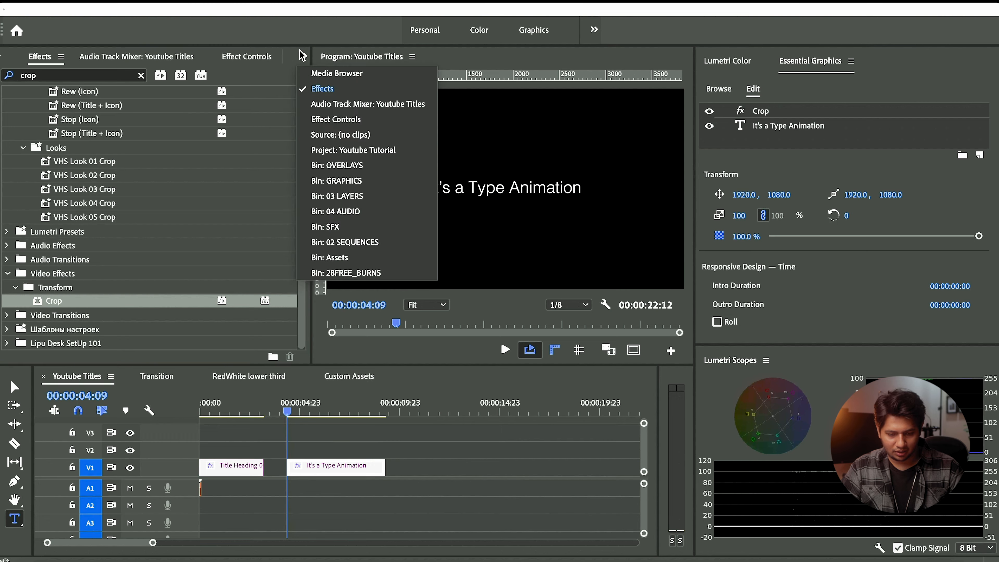
pyautogui.click(263, 61)
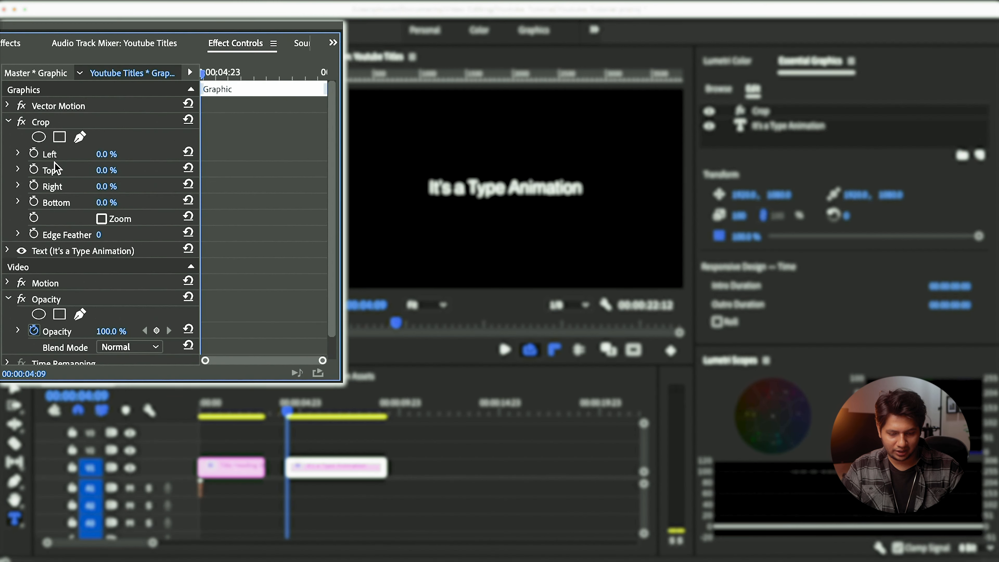
pyautogui.click(18, 185)
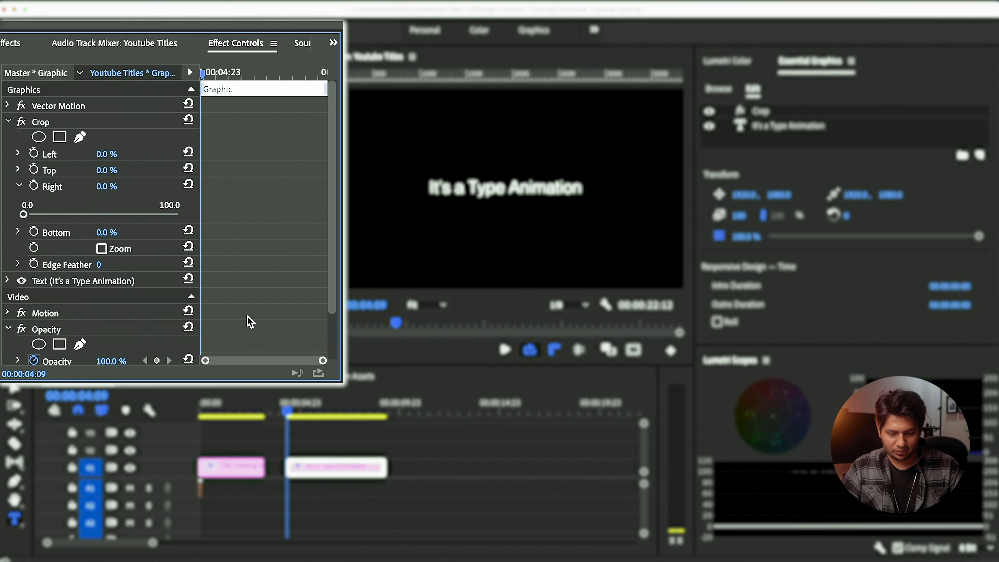
pyautogui.moveTo(24, 215); pyautogui.dragTo(133, 216)
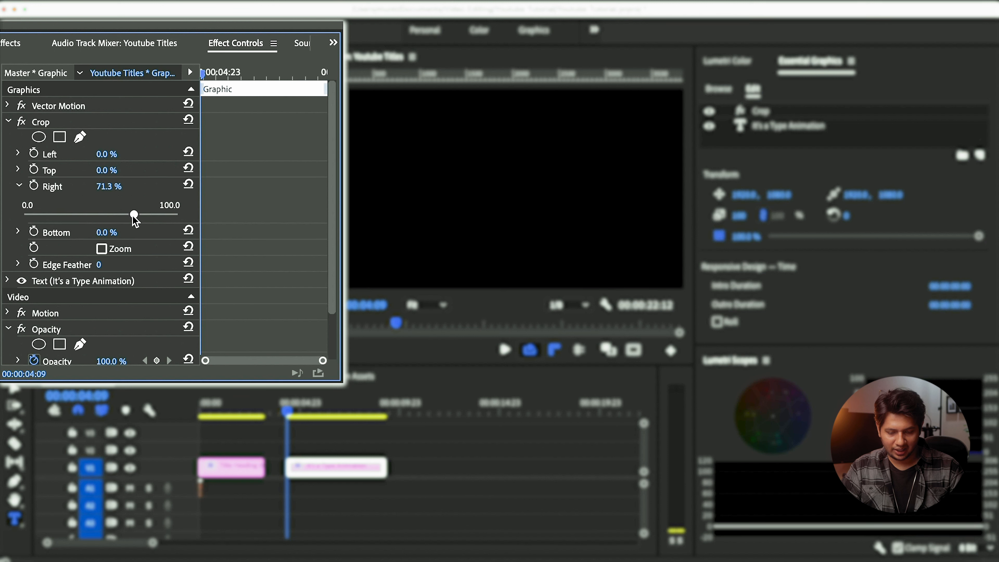
pyautogui.click(34, 186)
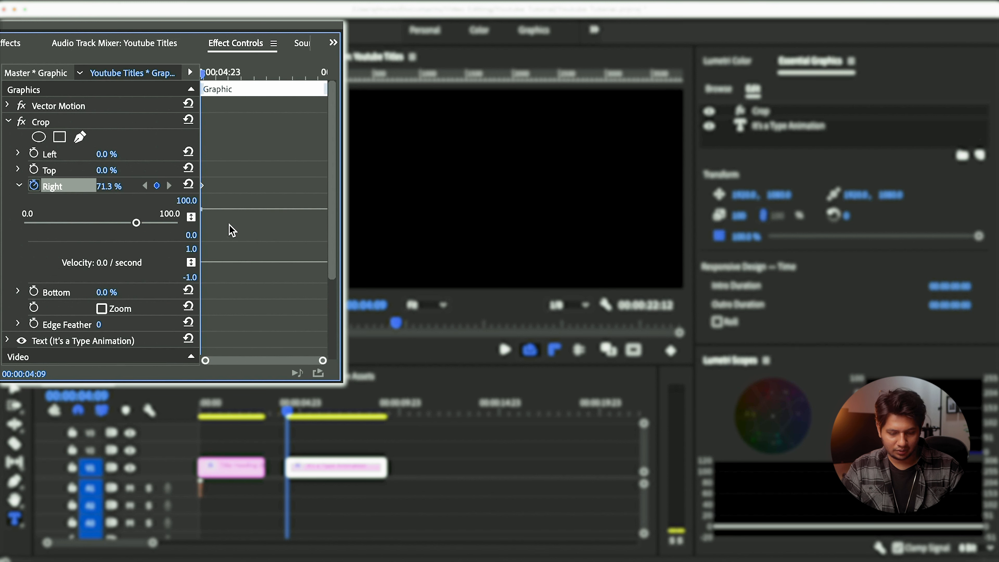
# Advance the playhead to 00:00:04:19 and reset the Crop effect's Right value to 0% there
pyautogui.press('Right')
pyautogui.press('Right')
pyautogui.press('Right')
pyautogui.press('Right')
pyautogui.press('Right')
pyautogui.press('Right')
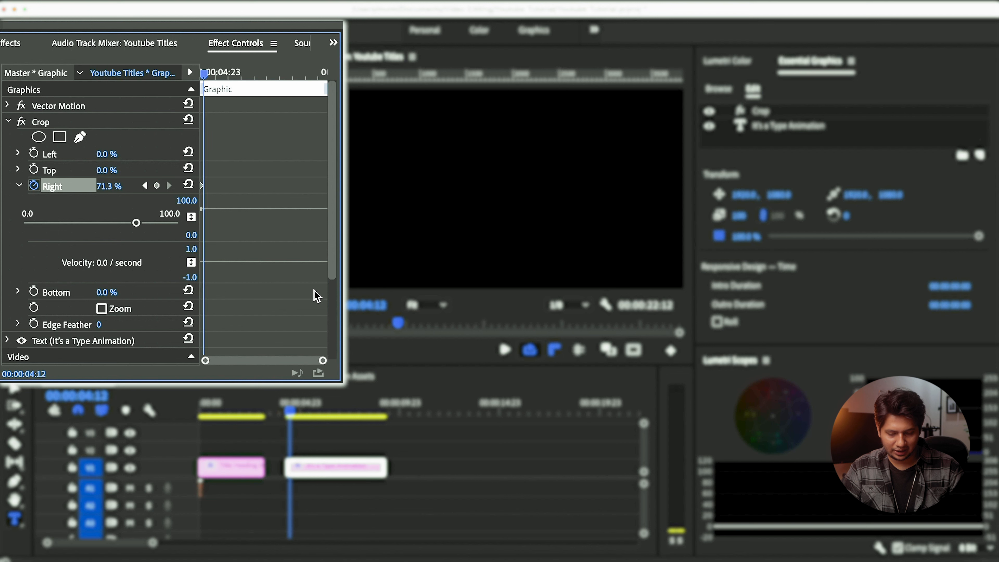
pyautogui.press('Right')
pyautogui.press('Right')
pyautogui.press('Right')
pyautogui.press('Right')
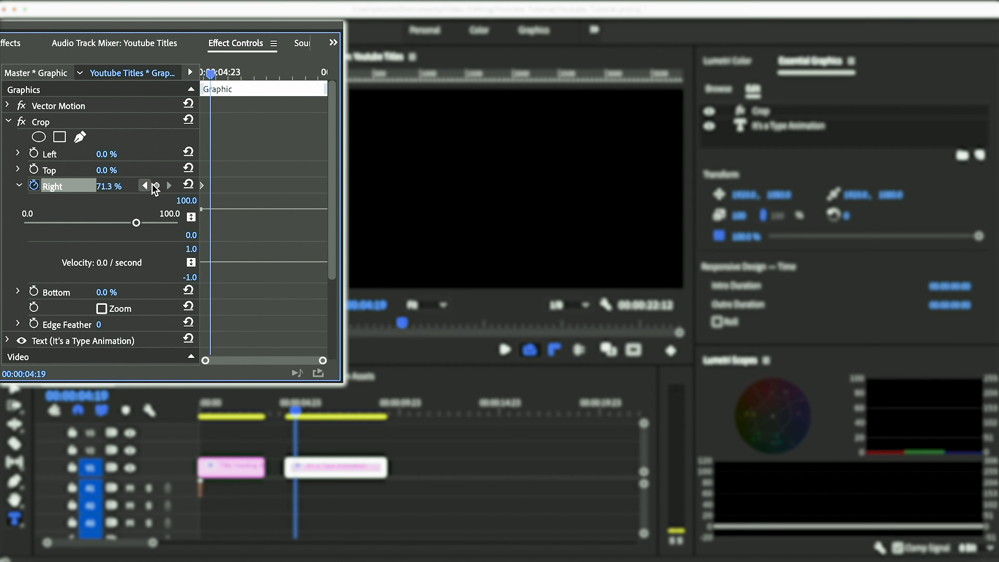
pyautogui.click(188, 185)
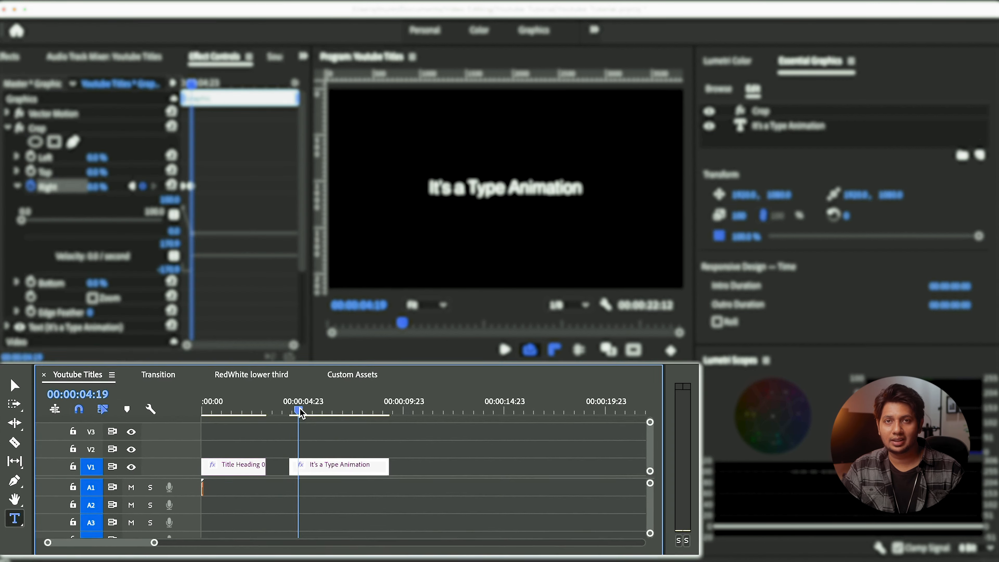
# Play back the type animation clip, restarting from just before its beginning
pyautogui.moveTo(295, 410); pyautogui.dragTo(318, 400)
pyautogui.press('space')
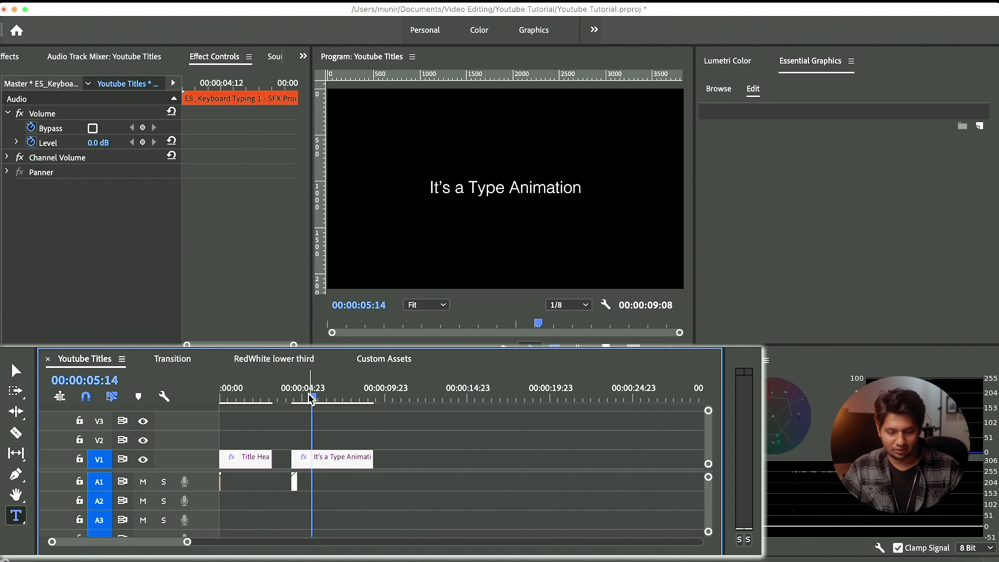
pyautogui.moveTo(312, 396); pyautogui.dragTo(285, 405)
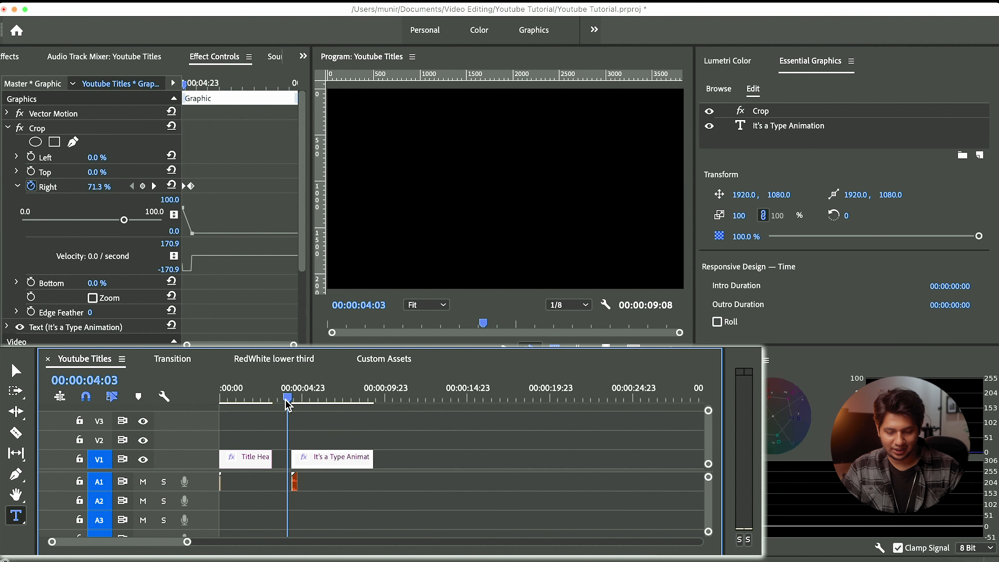
pyautogui.press('space')
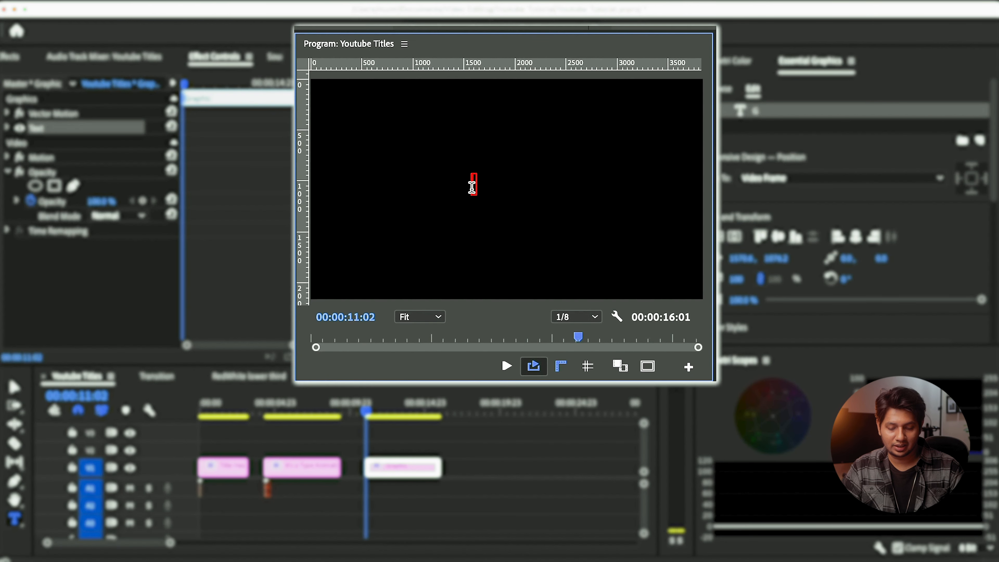
# Complete the title text as "Glitch Animation" and center it vertically and horizontally in the frame
pyautogui.write('ch Animation')
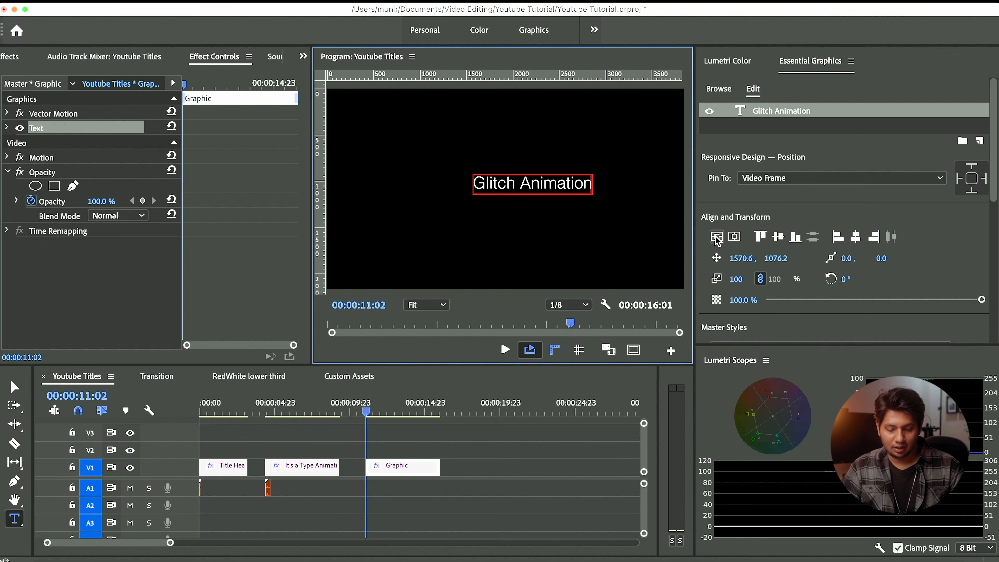
pyautogui.click(716, 236)
pyautogui.click(736, 237)
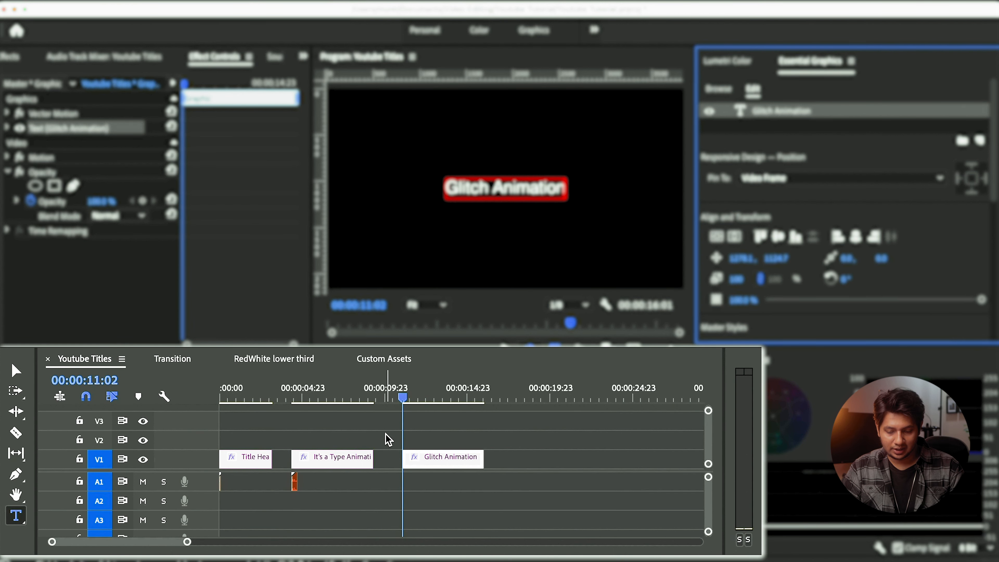
# Split the Glitch Animation clip on V1 at every frame from 00:00:11:03 through 00:00:11:10
pyautogui.hotkey('shift', '4')
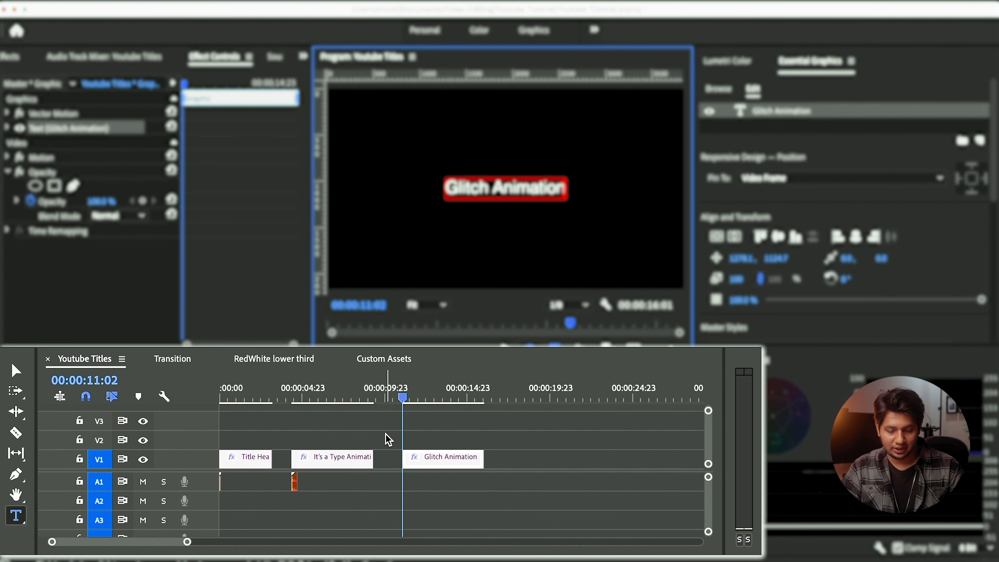
pyautogui.press('super+k')
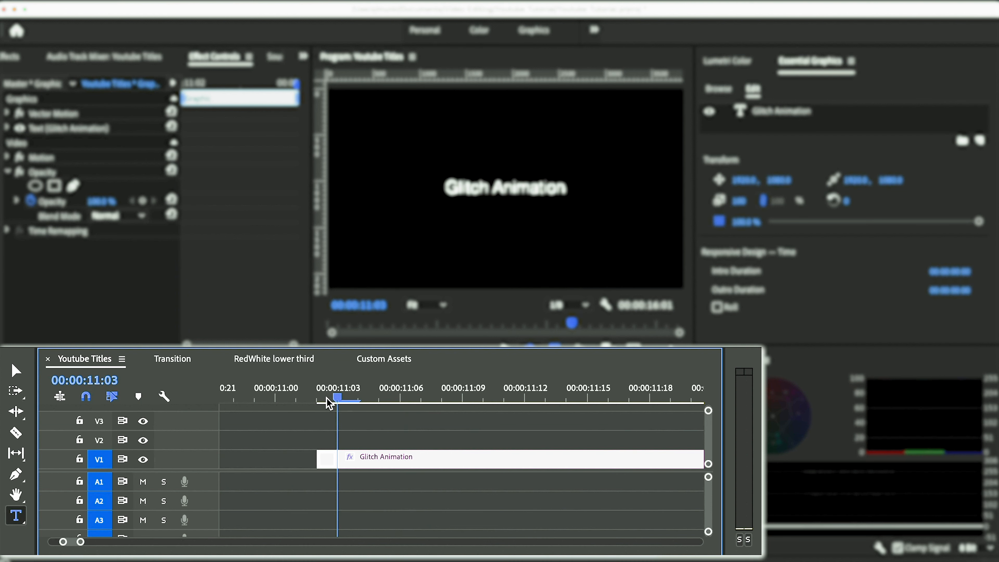
pyautogui.press('Right')
pyautogui.press('super+k')
pyautogui.press('Right')
pyautogui.press('super+k')
pyautogui.press('Right')
pyautogui.press('super+k')
pyautogui.press('Right')
pyautogui.press('super+k')
pyautogui.press('Right')
pyautogui.press('super+k')
pyautogui.press('Right')
pyautogui.press('super+k')
pyautogui.press('Right')
pyautogui.press('super+k')
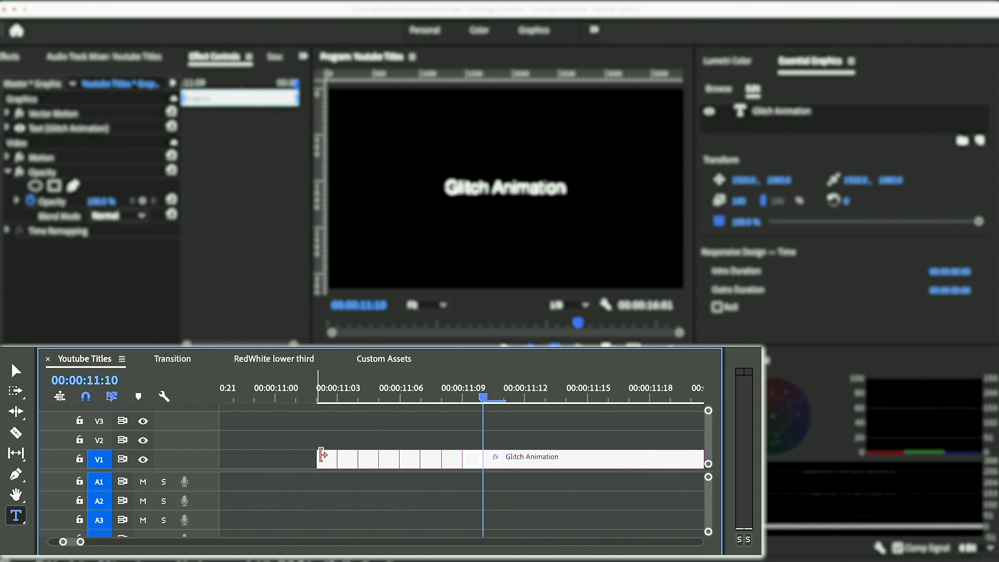
# Delete every second one-frame piece of the Glitch Animation clip, leaving gaps between the four remaining pieces
pyautogui.click(347, 460)
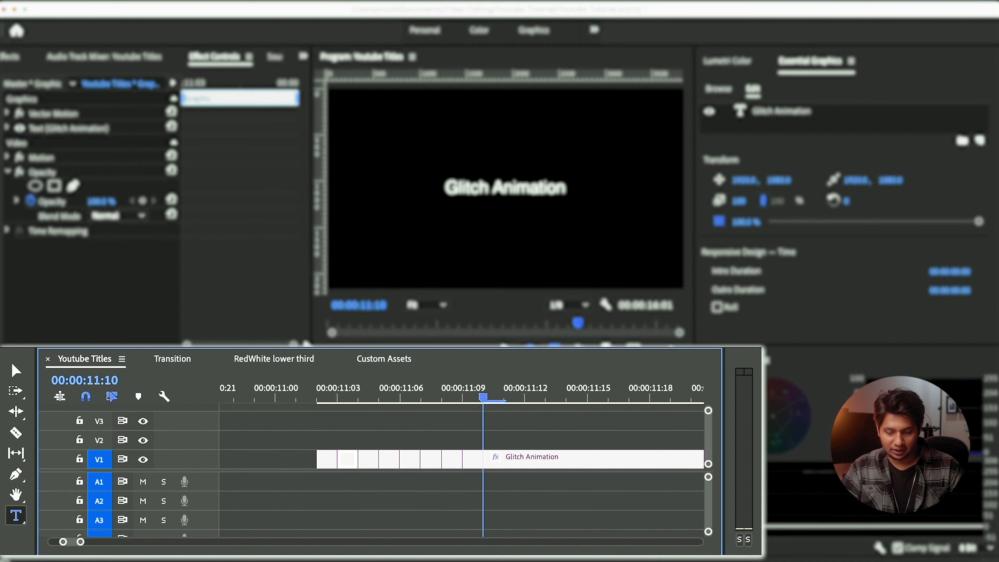
pyautogui.press('Delete')
pyautogui.click(393, 460)
pyautogui.press('Delete')
pyautogui.click(430, 461)
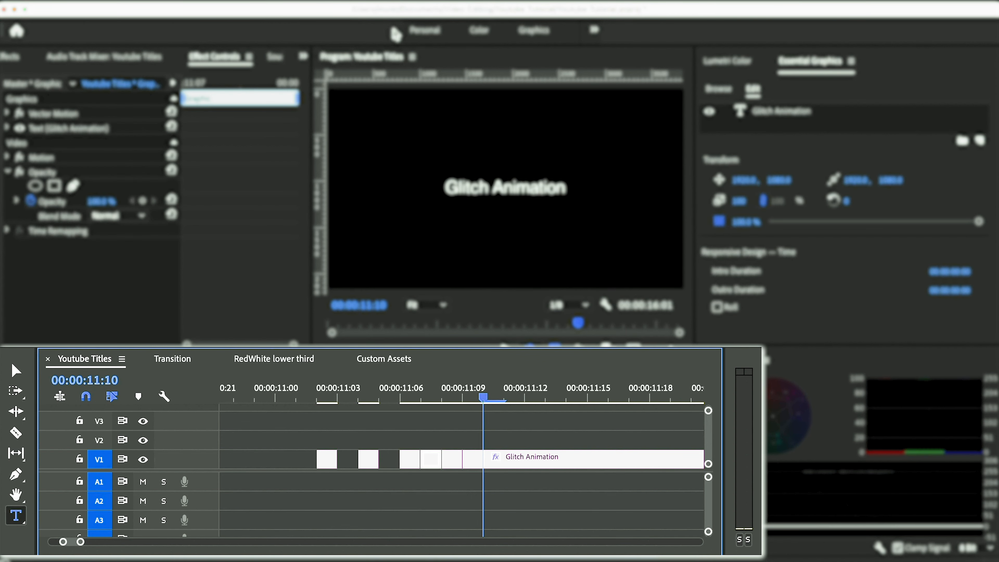
pyautogui.press('Delete')
pyautogui.click(475, 458)
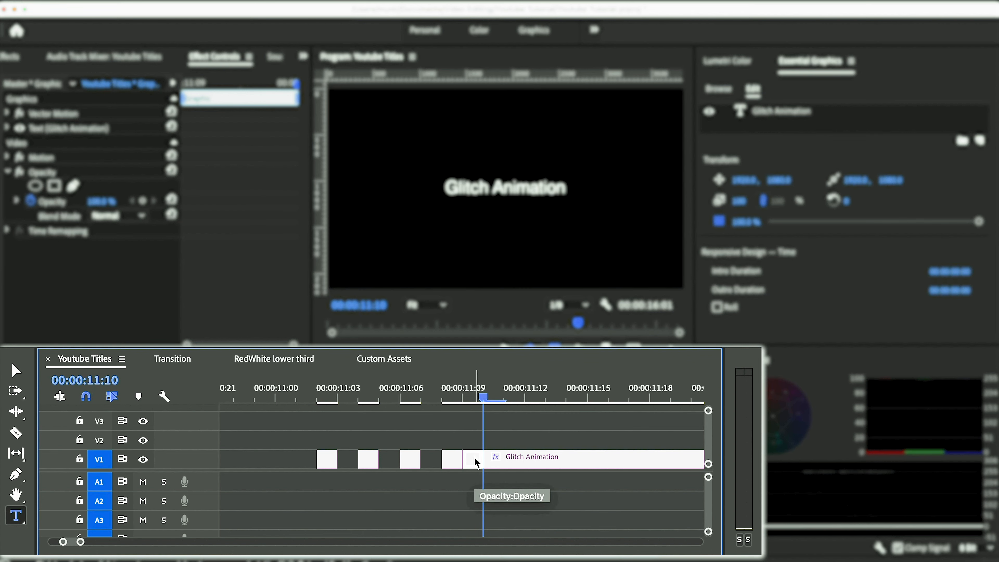
pyautogui.press('Delete')
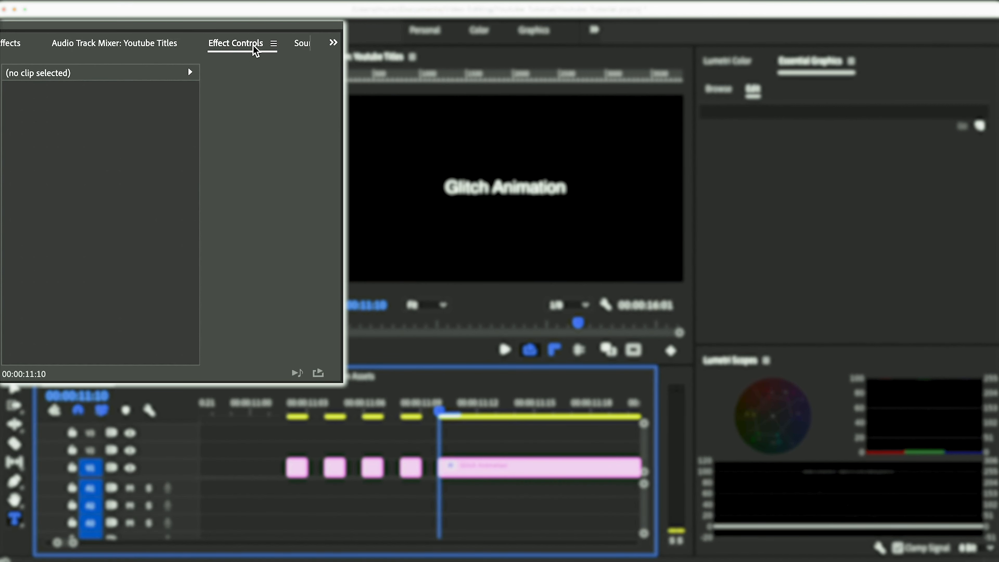
# Search the effects for "VR Ch" and apply VR Chromatic Aberrations to each of the four one-frame Glitch Animation pieces
pyautogui.click(332, 42)
pyautogui.click(324, 87)
pyautogui.click(127, 66)
pyautogui.write('VR Ch')
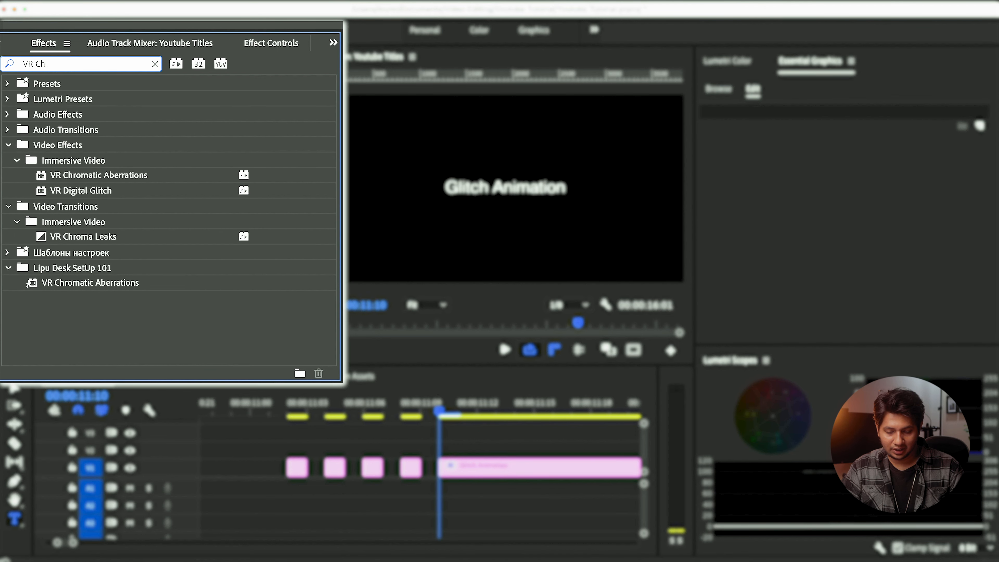
pyautogui.moveTo(100, 175); pyautogui.dragTo(308, 469)
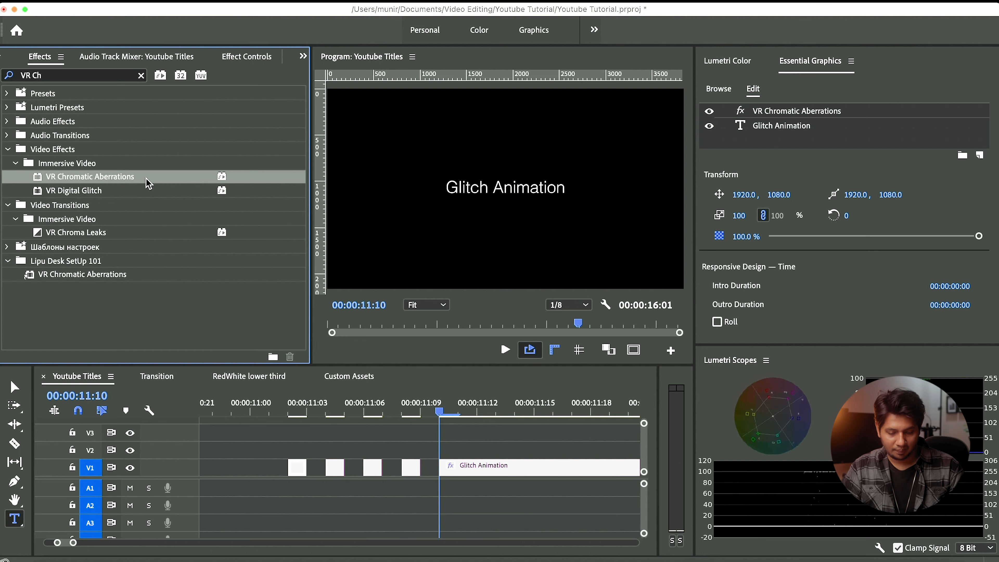
pyautogui.moveTo(146, 181); pyautogui.dragTo(341, 475)
pyautogui.moveTo(157, 212); pyautogui.dragTo(373, 470)
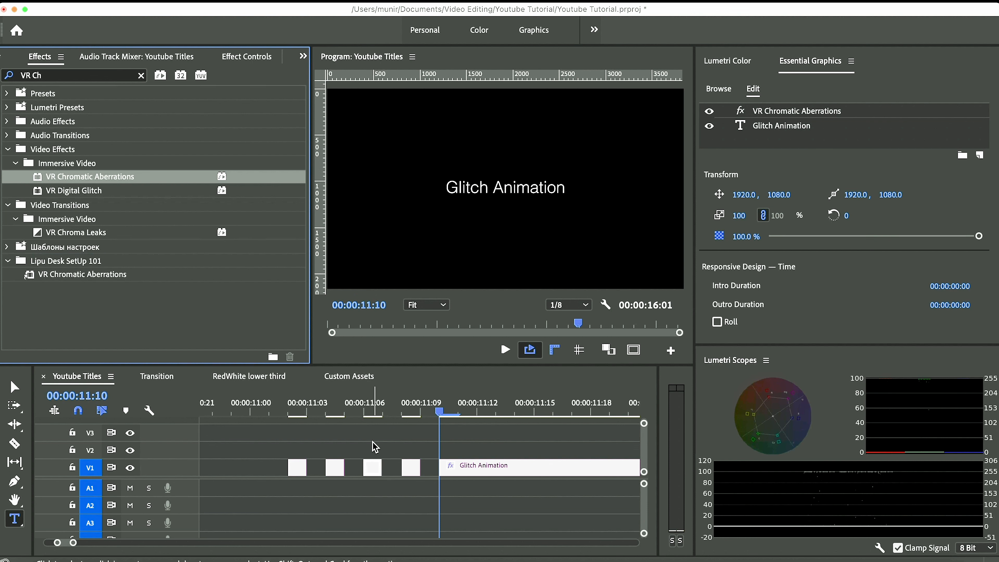
pyautogui.moveTo(303, 282); pyautogui.dragTo(409, 470)
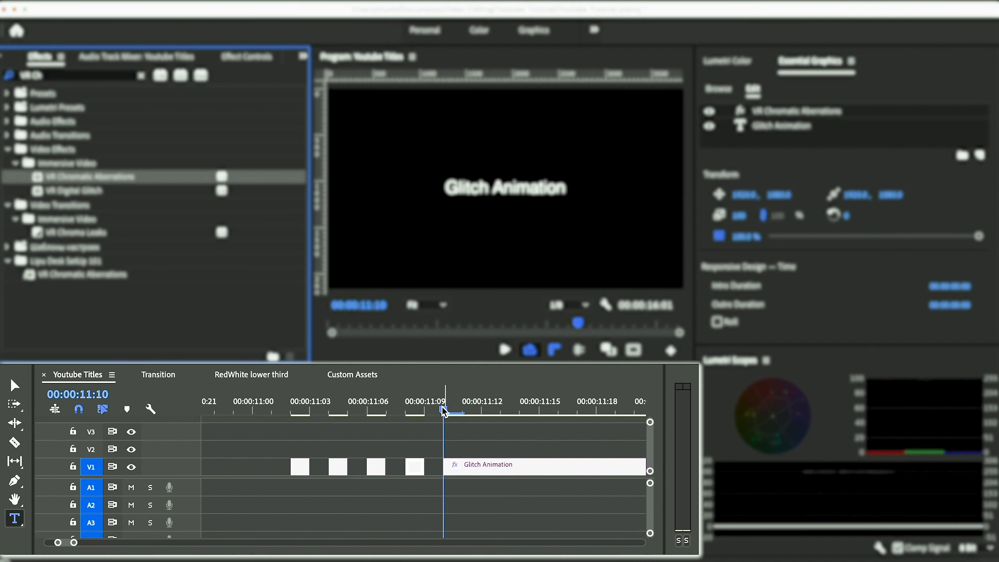
# Scrub the playhead back over the one-frame Glitch Animation pieces to preview the glitch
pyautogui.moveTo(441, 418); pyautogui.dragTo(364, 416)
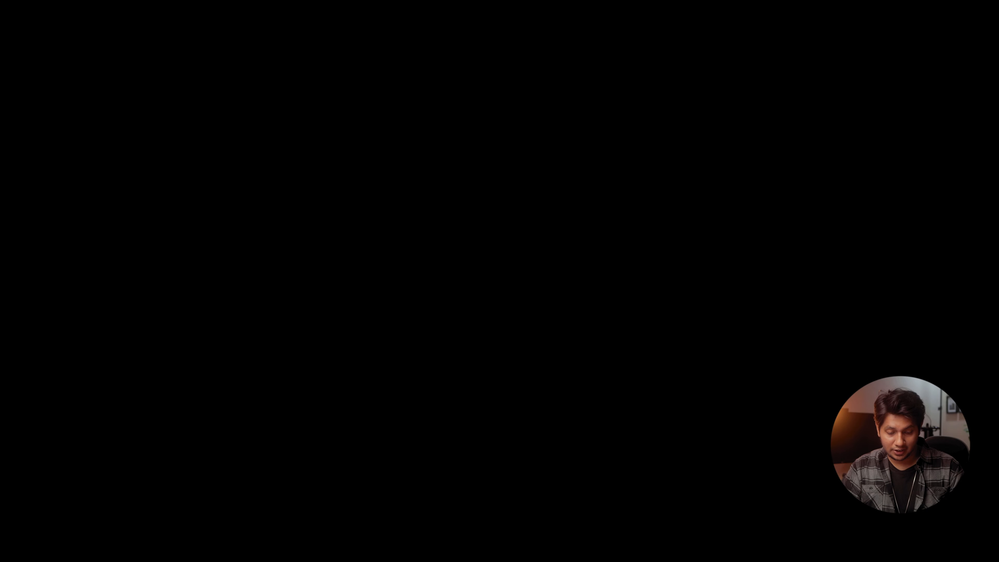